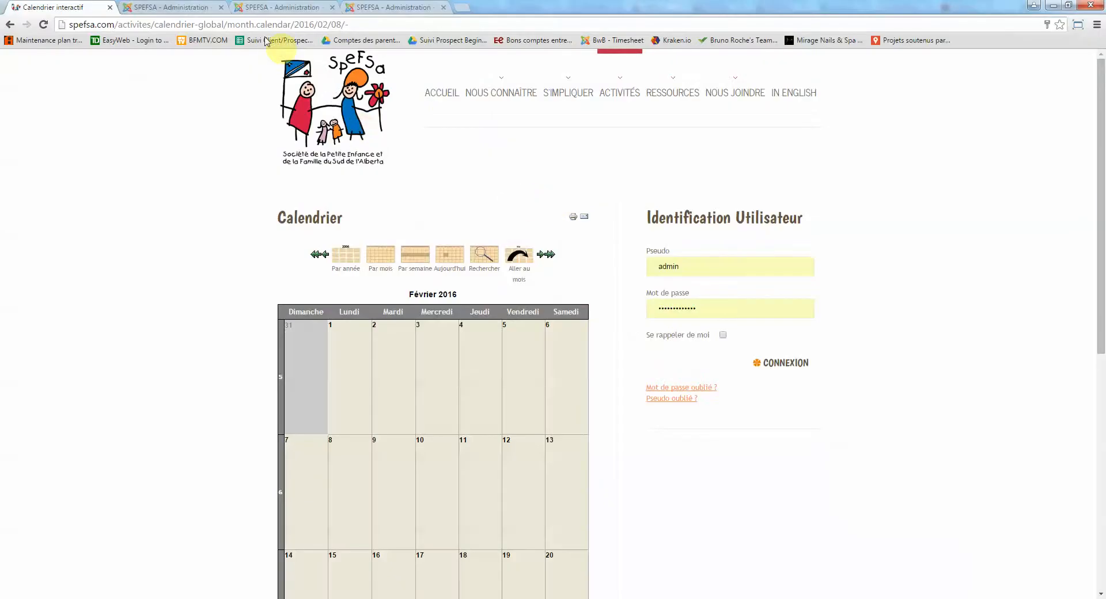
Open the JEvents category management page in the Joomla administration
left_click(257, 6)
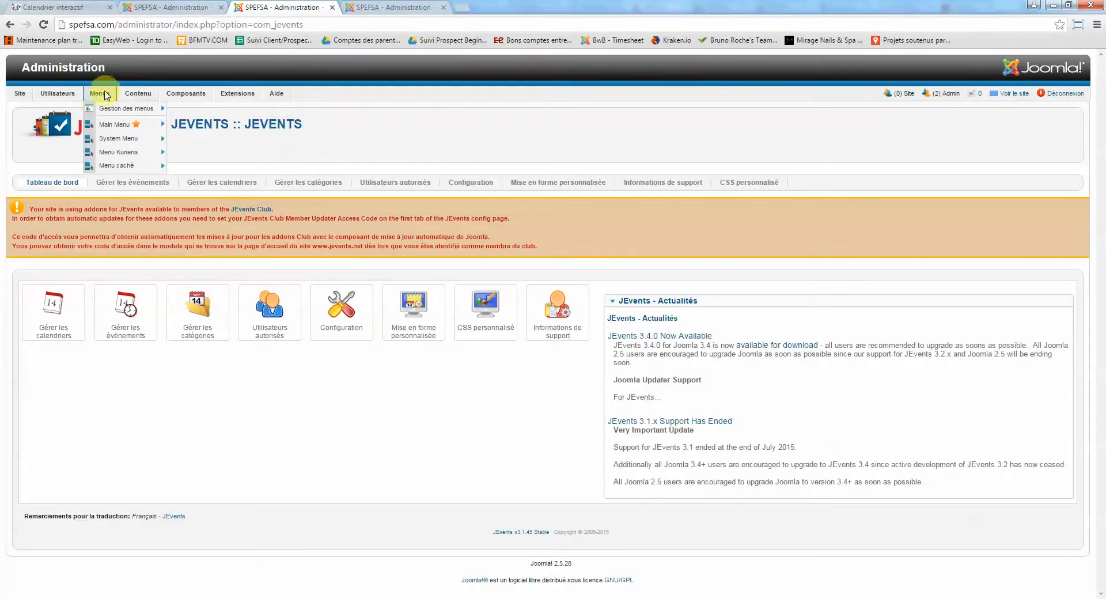
mouse_move(181, 93)
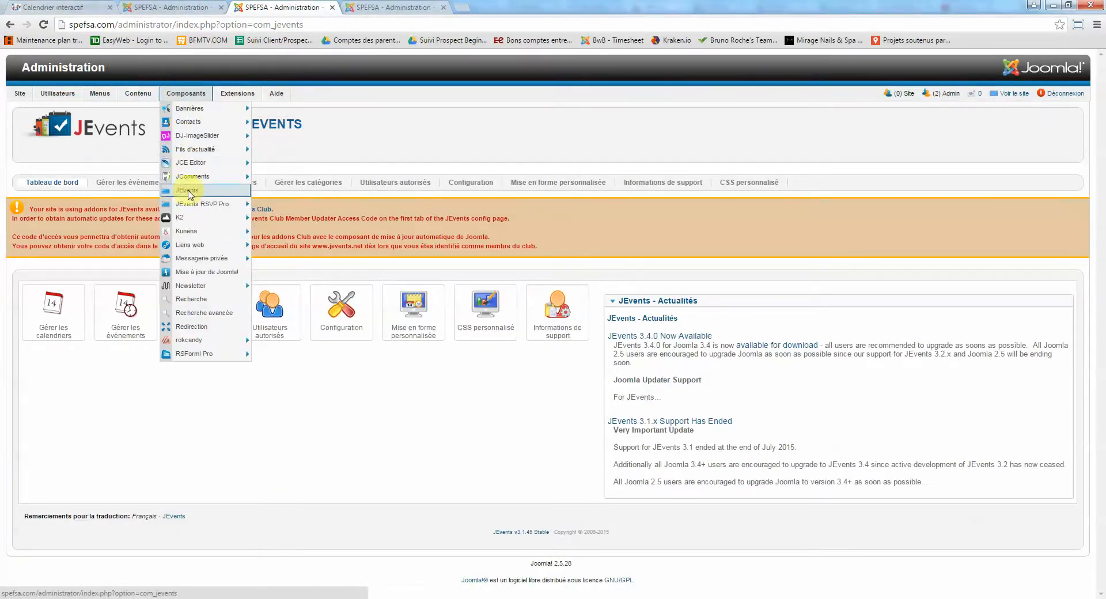
left_click(189, 192)
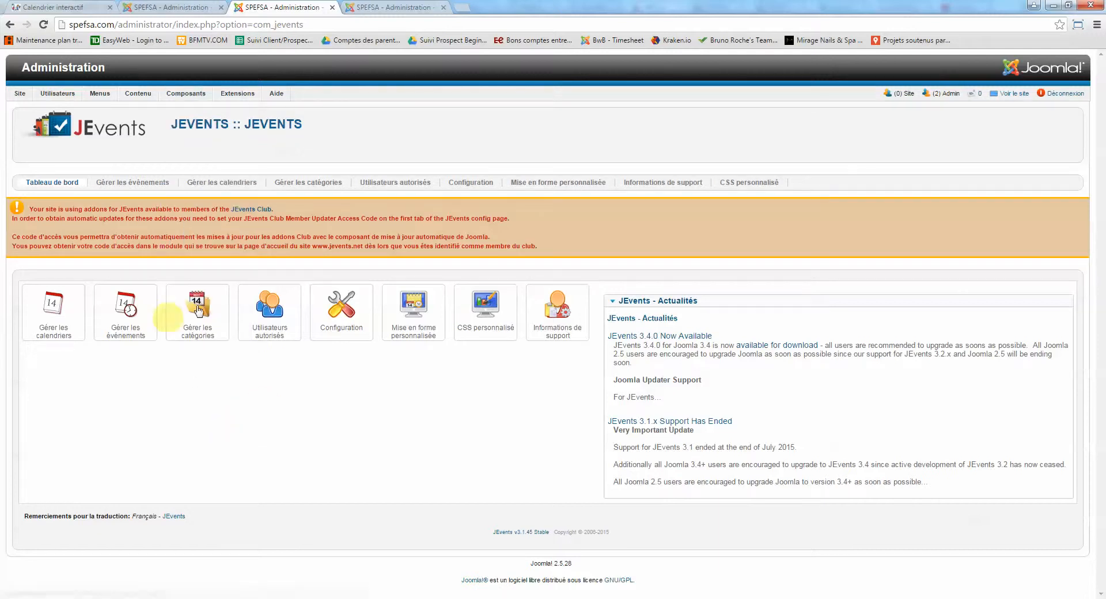
left_click(197, 308)
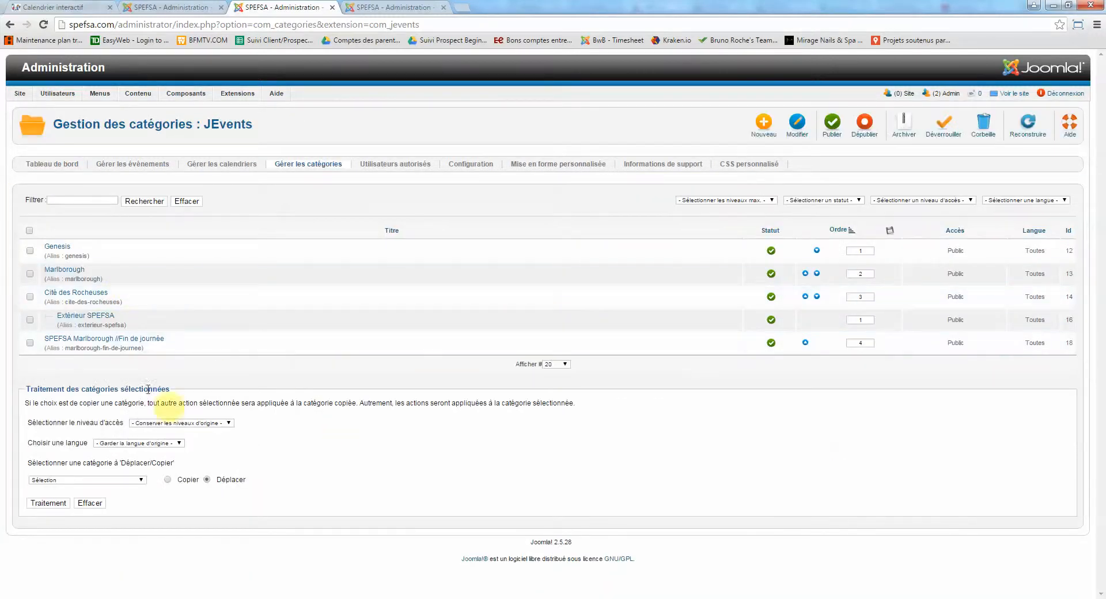
Switch to the Outlook e-mail with the tutorial request, highlight "Tournée ASQ" in the first event example, and return to the category list
key("alt+Tab")
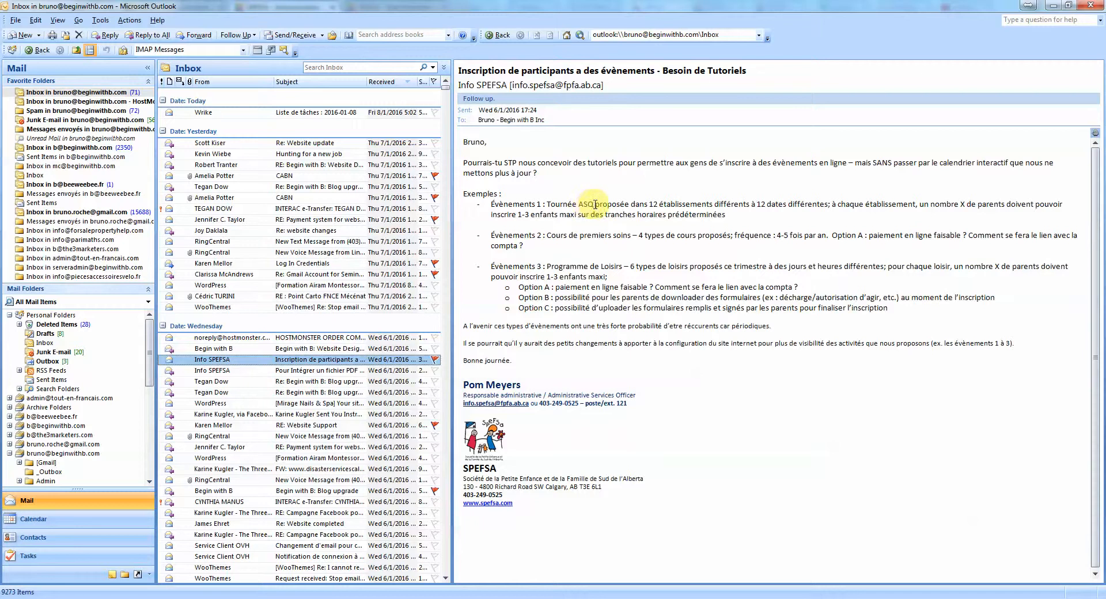
left_click_drag(595, 205, 560, 206)
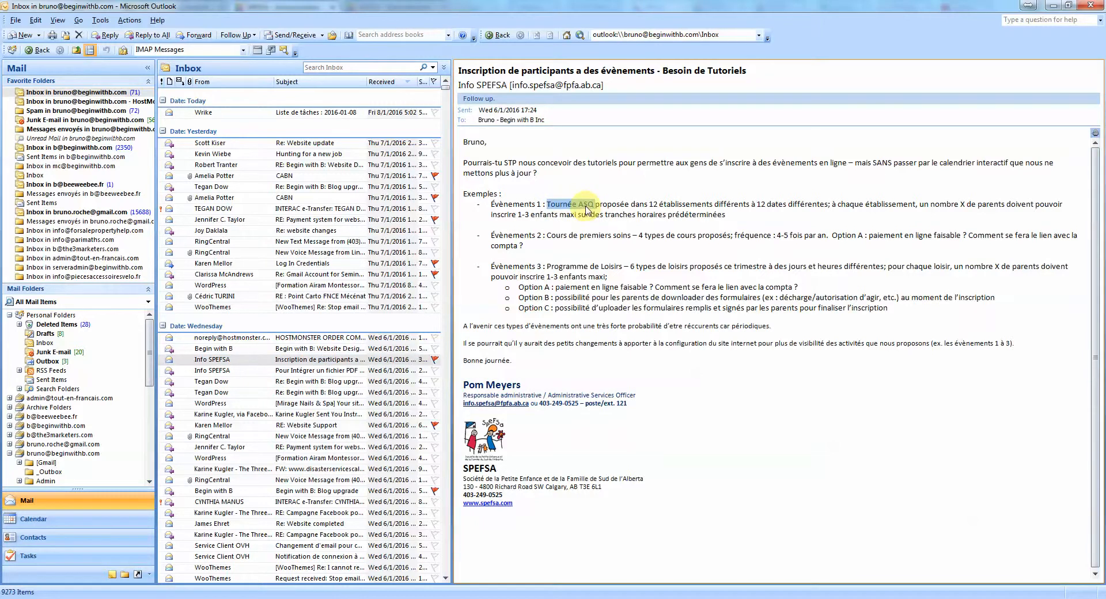
left_click(587, 209)
left_click_drag(595, 205, 552, 206)
key("alt+Tab")
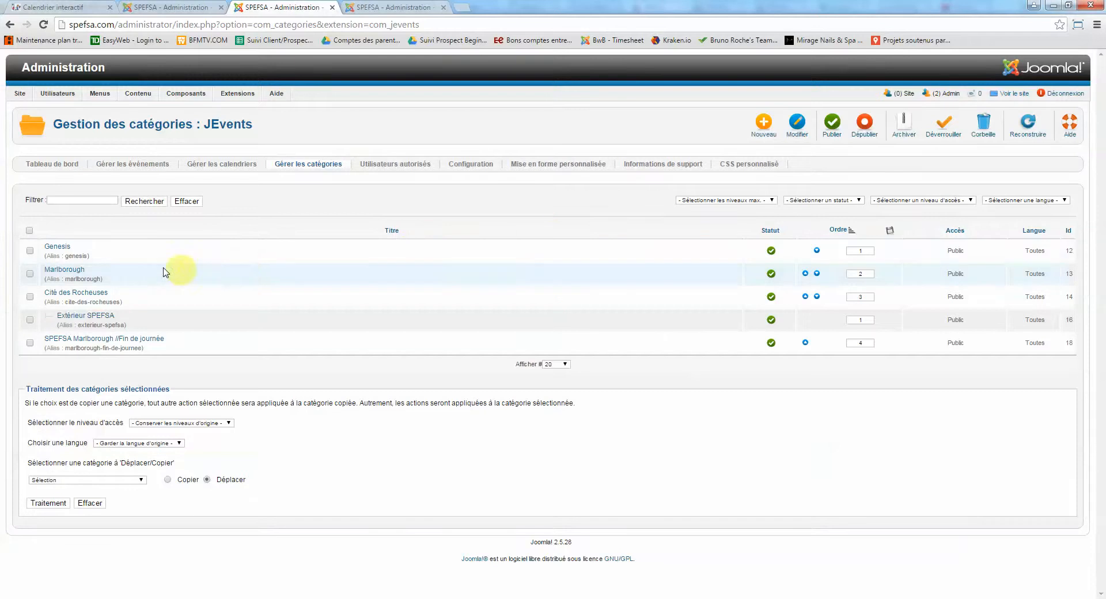
Create a JEvents category titled "Tournées ASQ", save it, and close it back to the category list
left_click(768, 141)
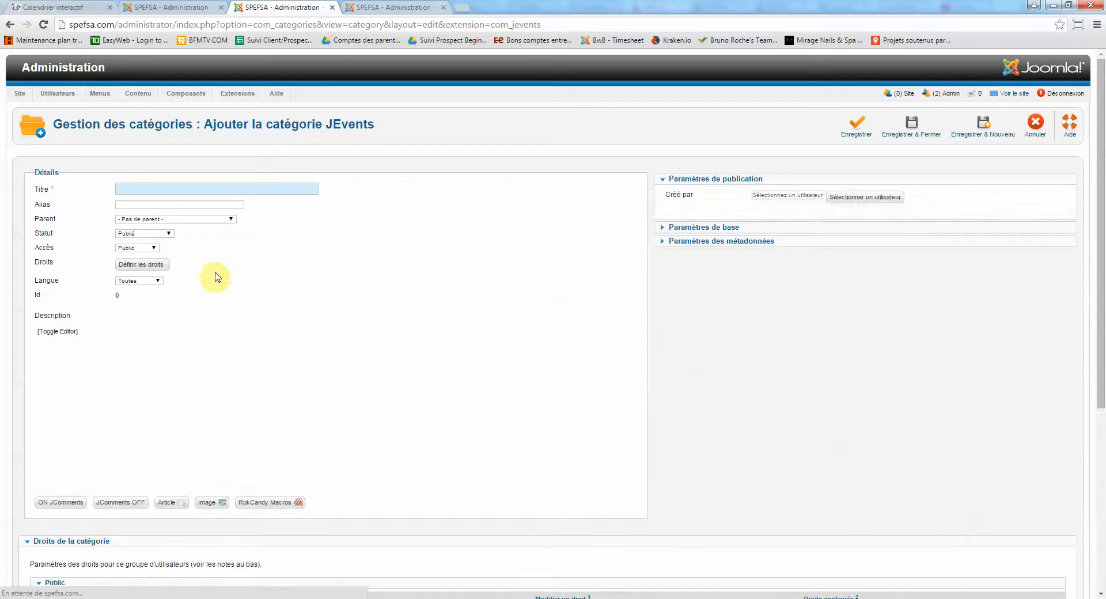
left_click(178, 188)
type("Tournées ASQ")
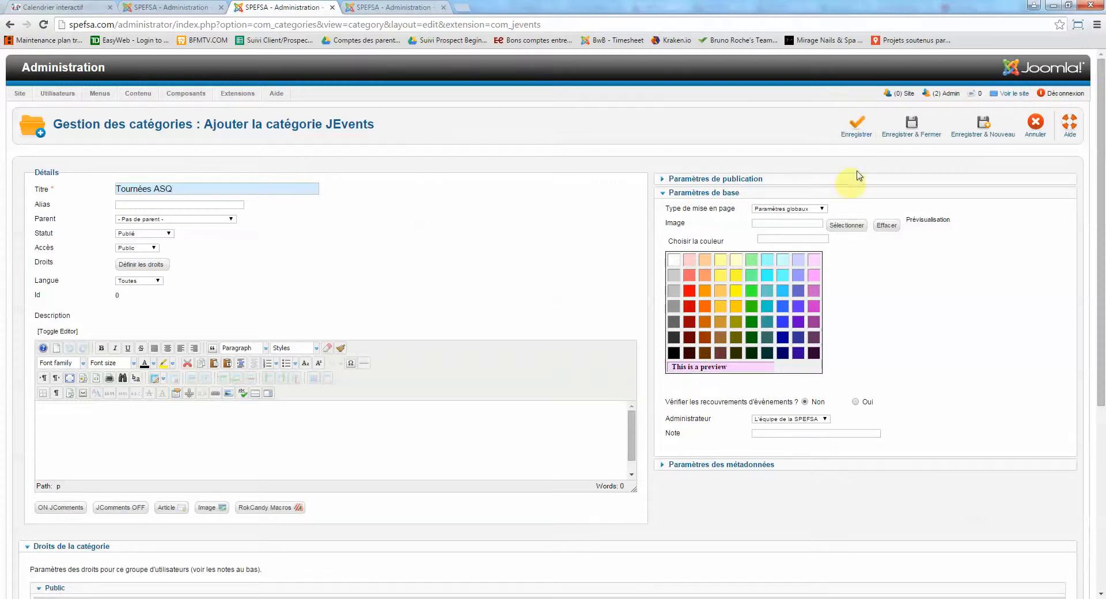
left_click(857, 128)
key("alt+Tab")
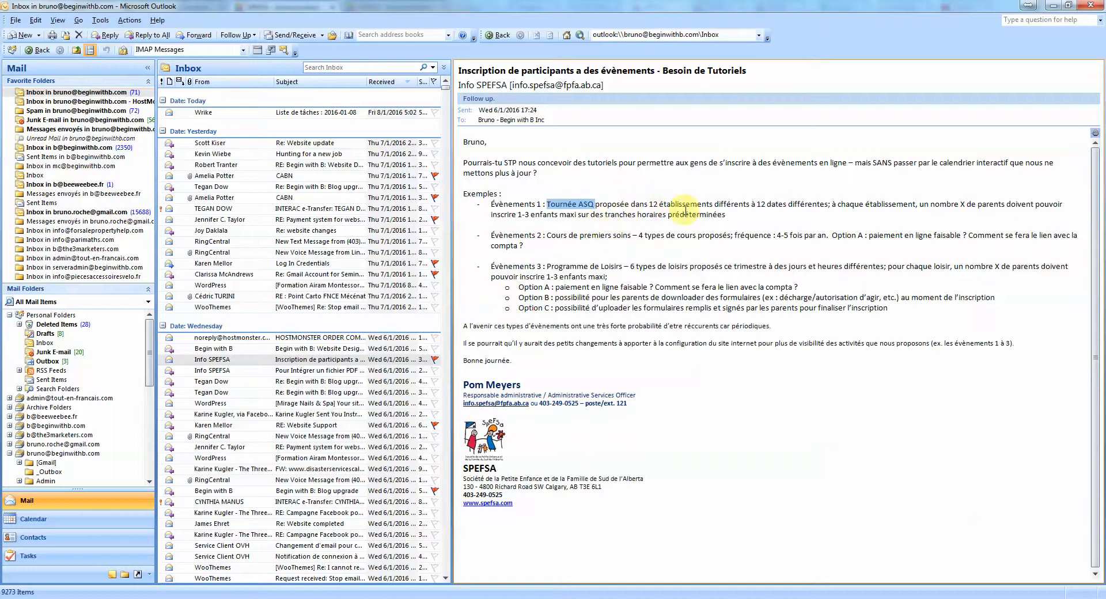
key("alt+Tab")
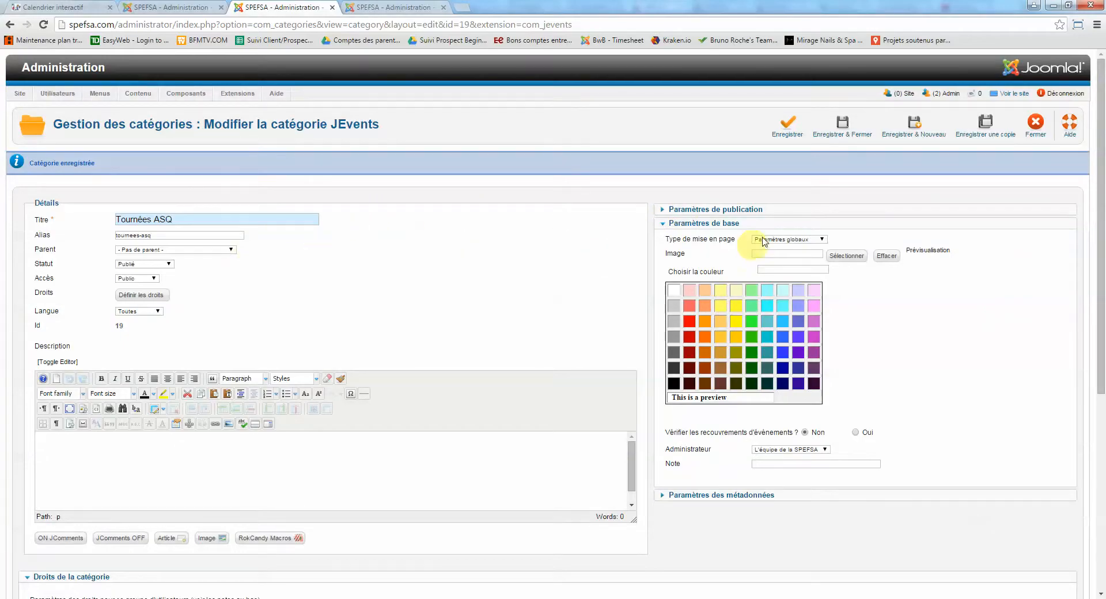
left_click(1036, 123)
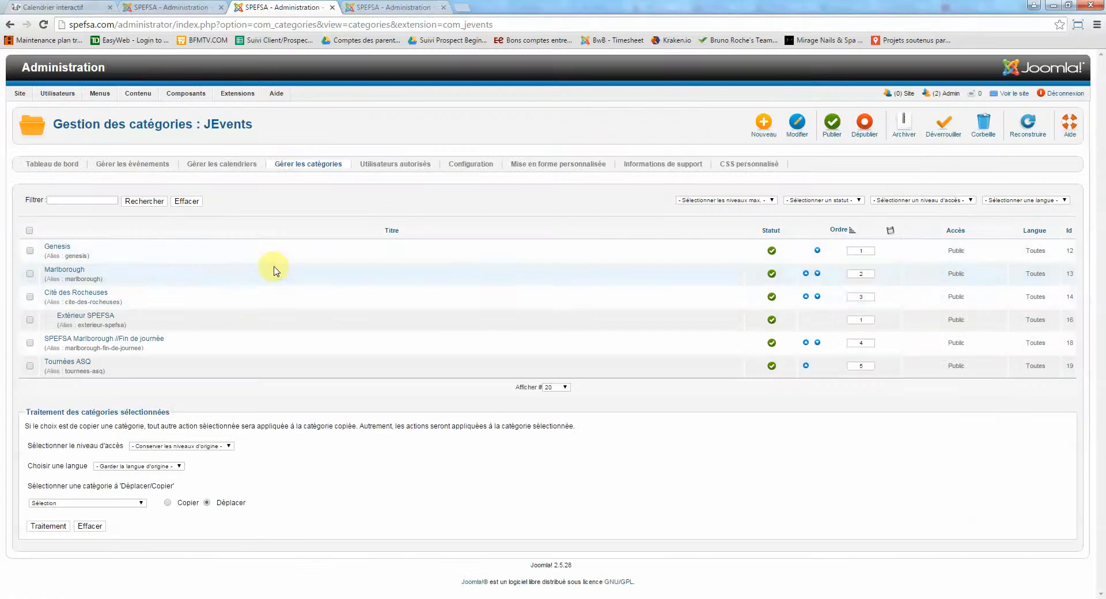
Start a new event in the Tournées ASQ category with the title "Evenement 1"
left_click(140, 167)
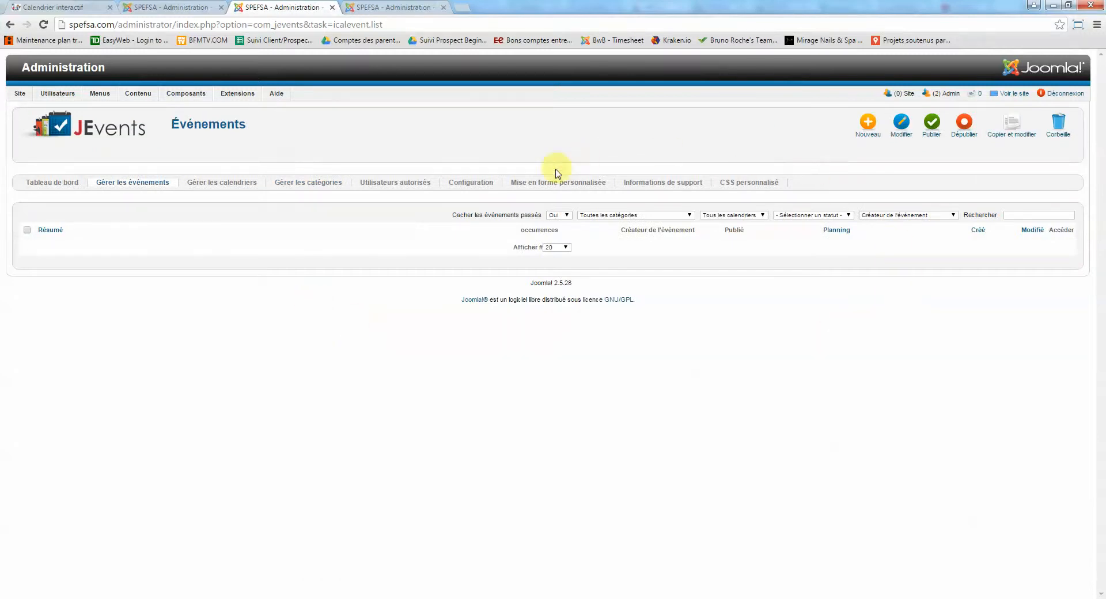
left_click(869, 131)
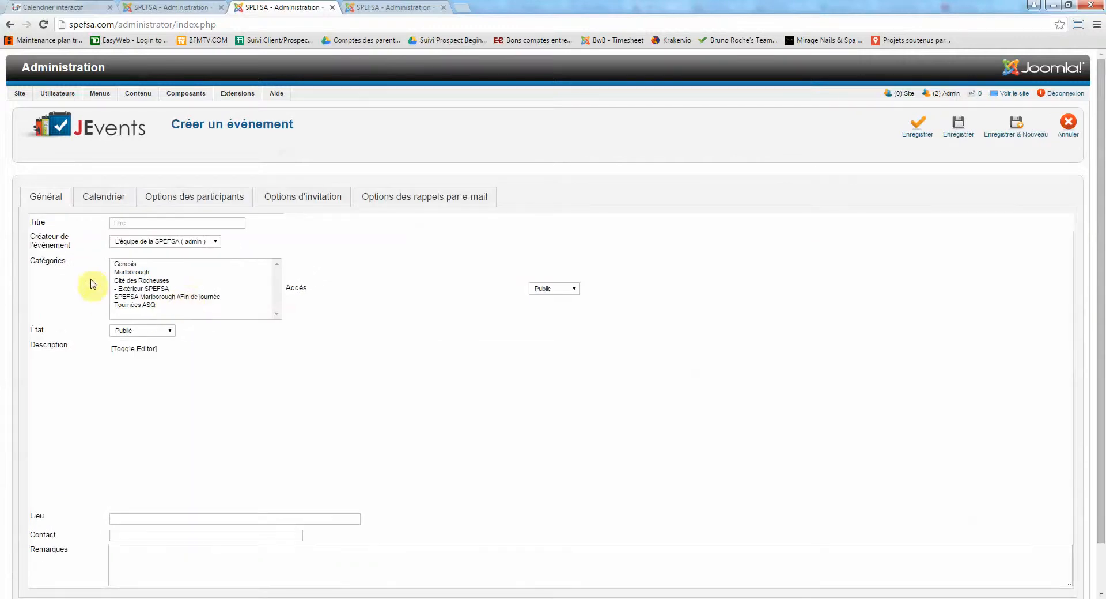
left_click(134, 305)
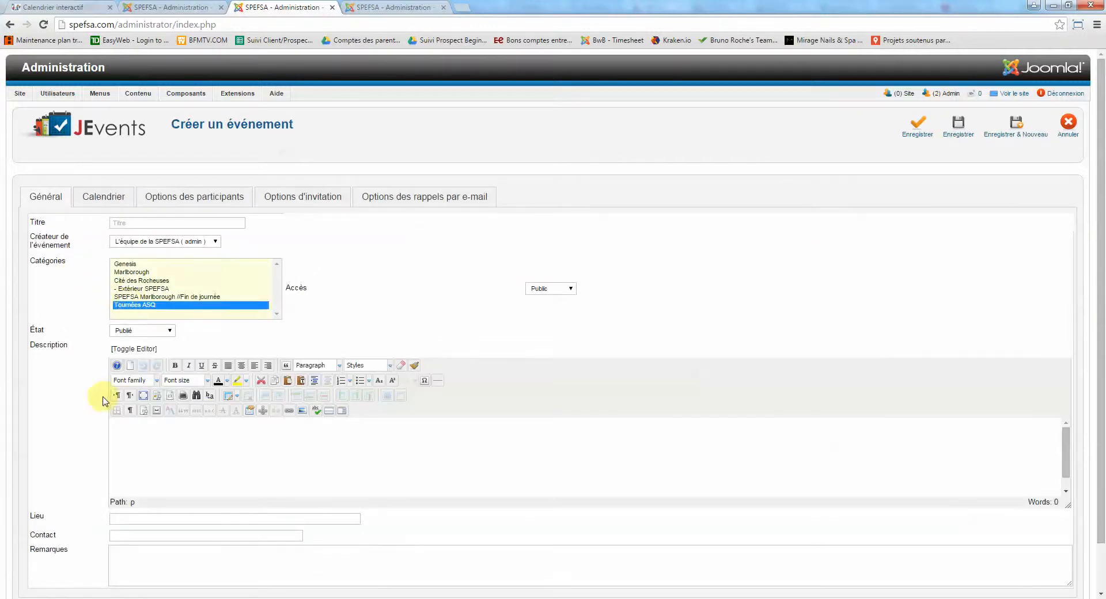
left_click(131, 224)
key("alt+Tab")
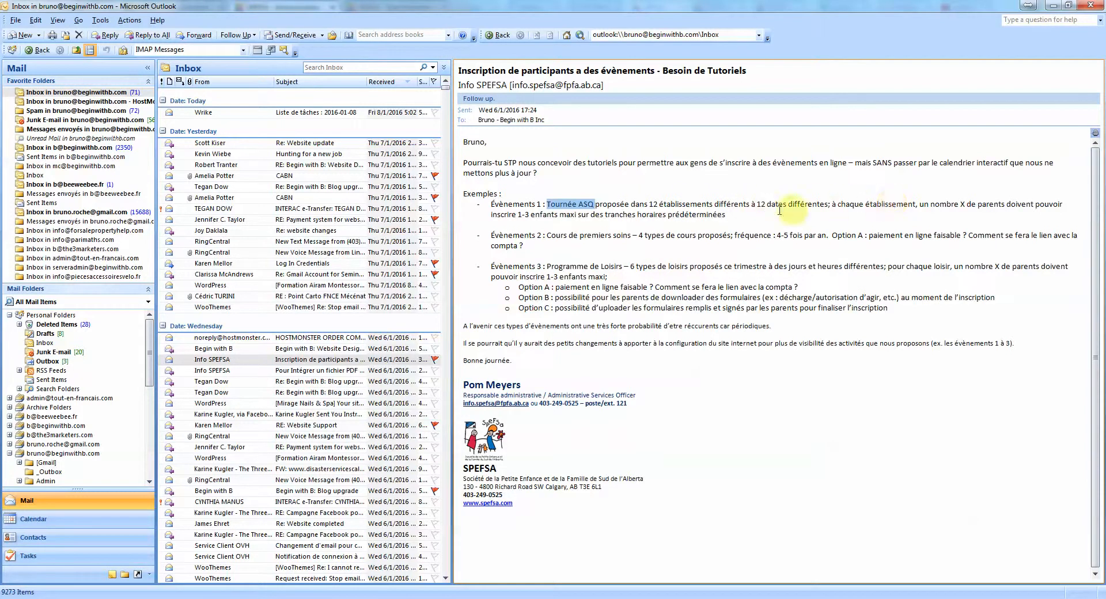
key("alt+Tab")
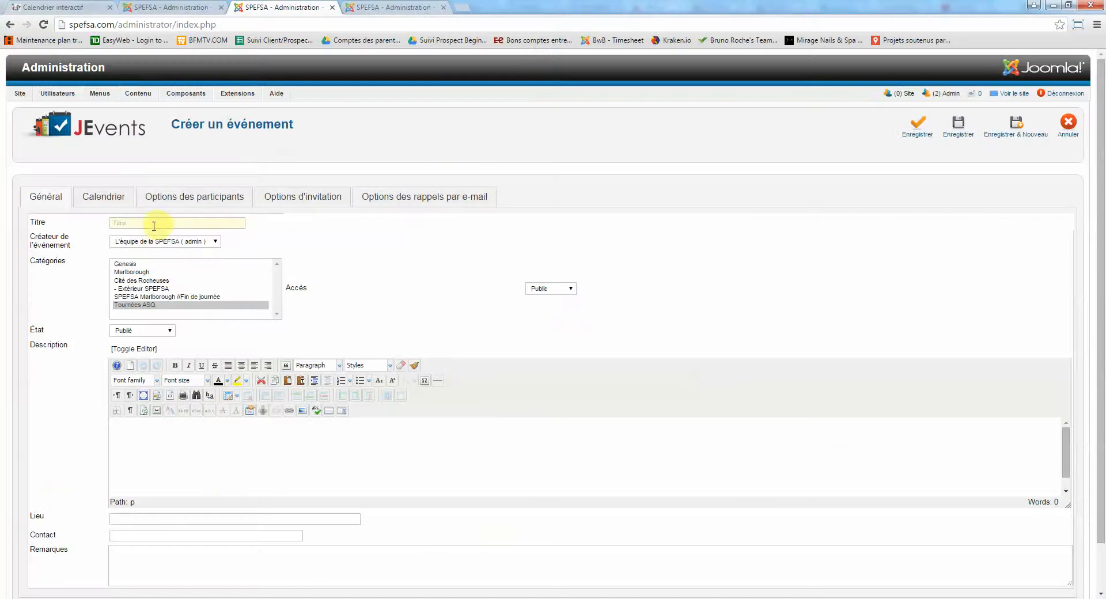
type("E")
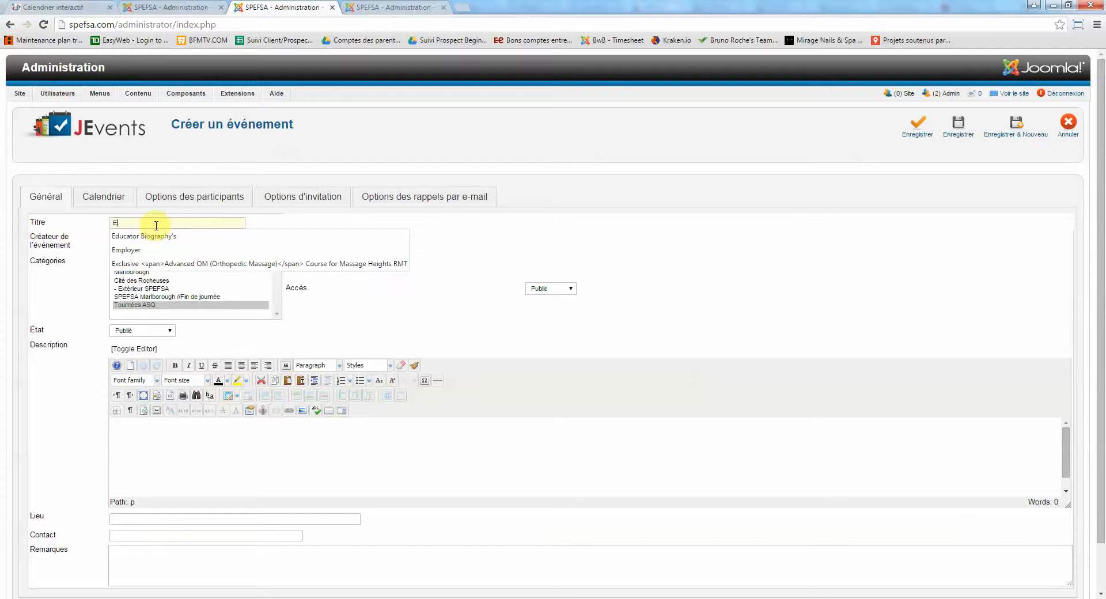
type("venement 1")
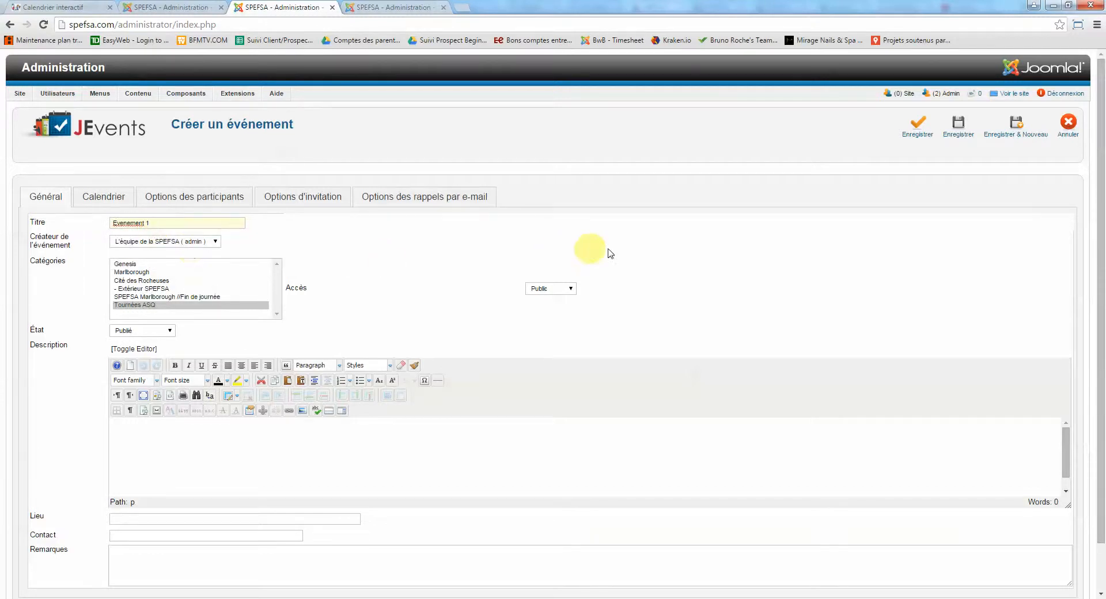
Add the description "Description de l'evenement.", enter Cite des Rocheuses with its street address as the location, and save the event
scroll(605, 247, "down", 1)
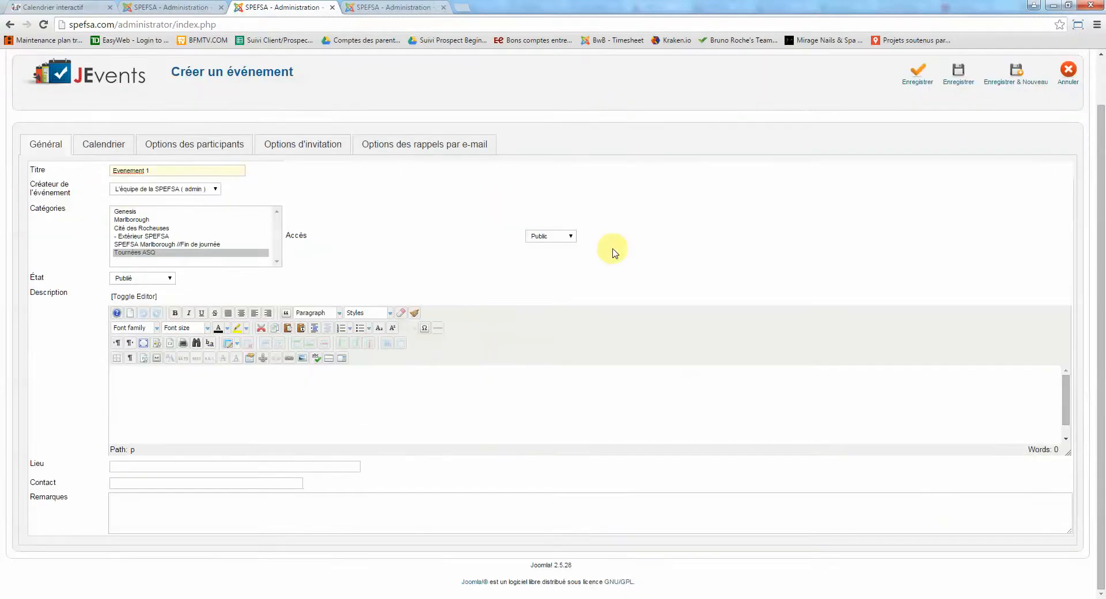
left_click(146, 254)
left_click(148, 375)
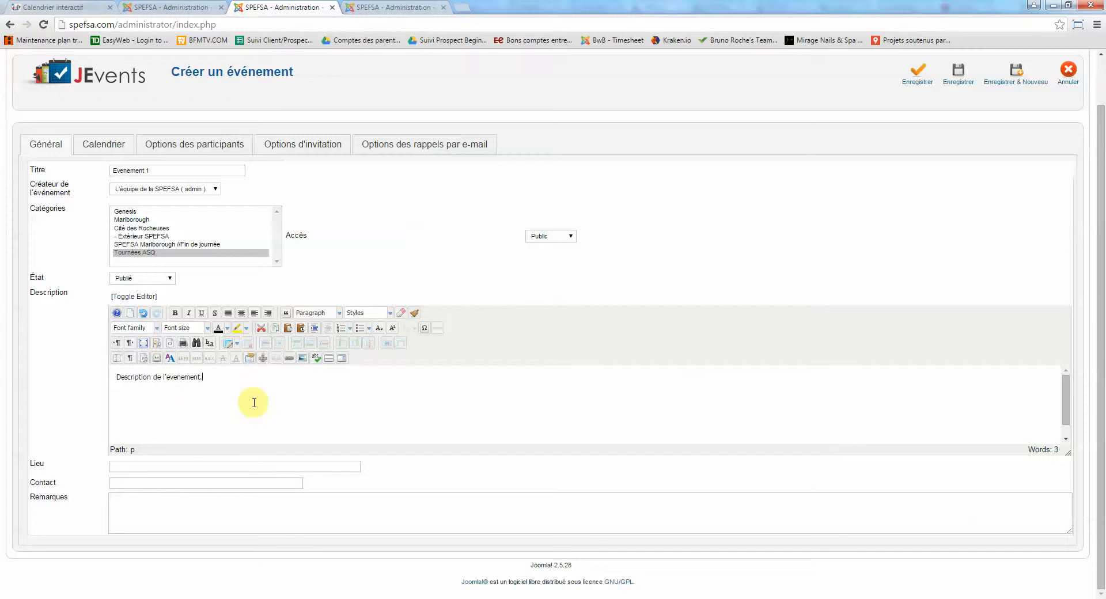
left_click(203, 392)
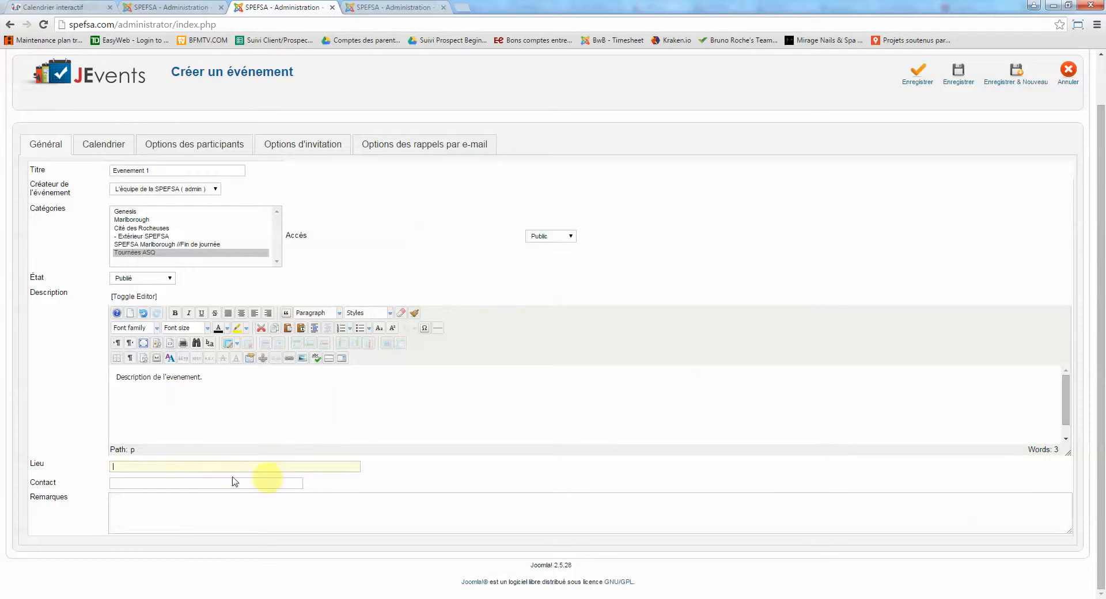
left_click(170, 466)
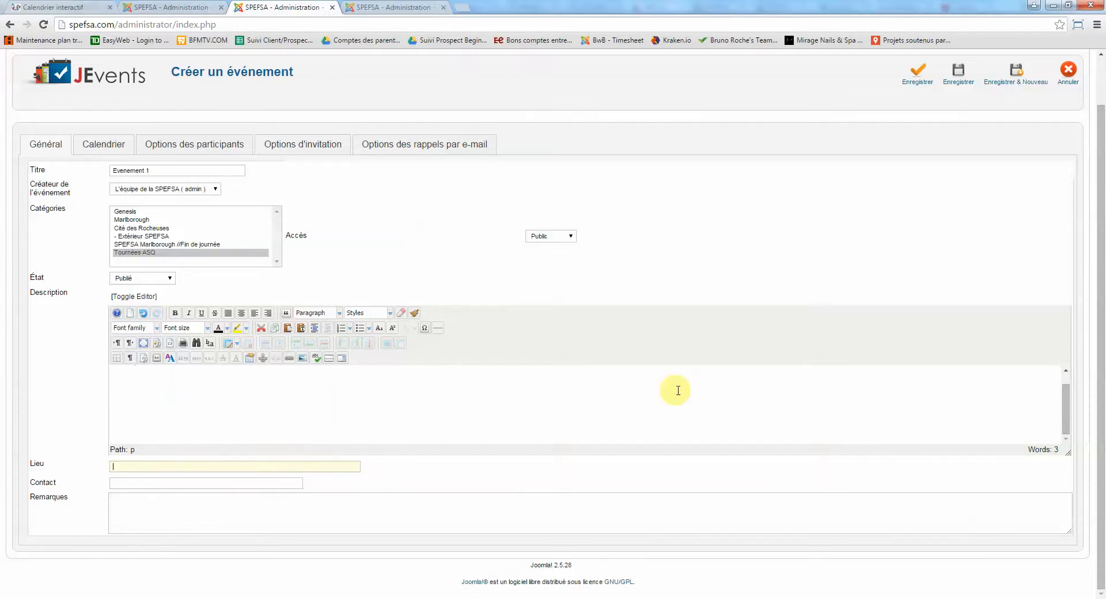
scroll(674, 390, "up", 1)
type("qzd")
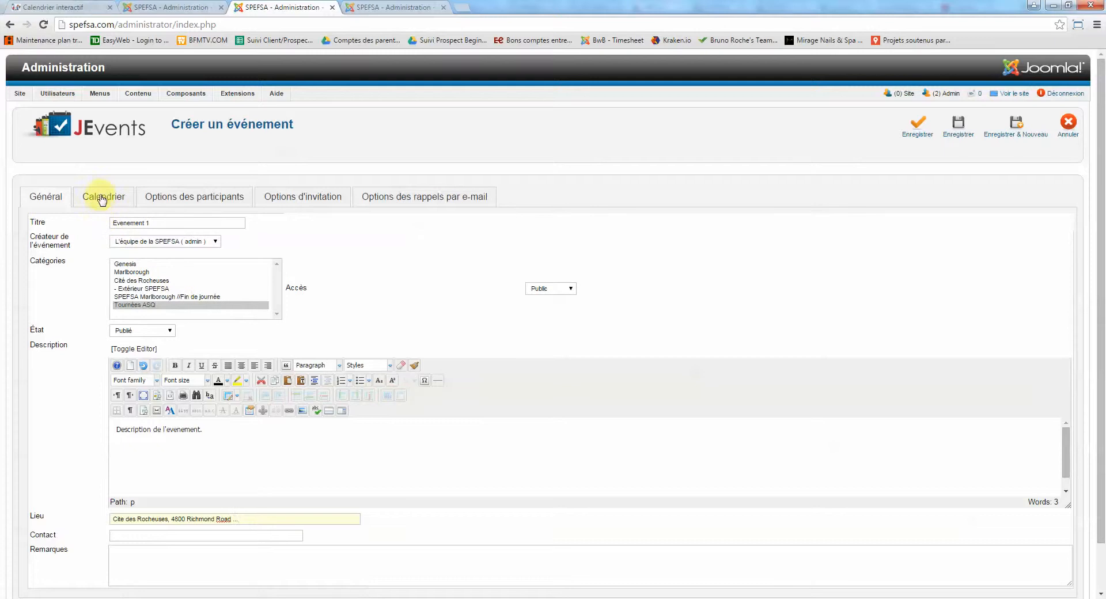
left_click(926, 128)
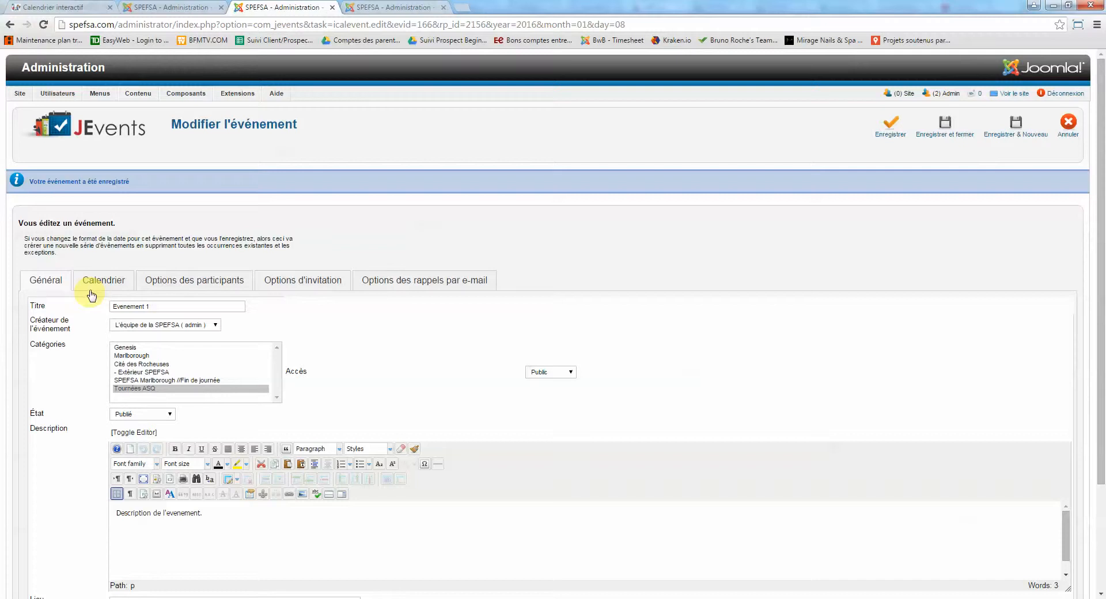
Set the event's start and end dates to 2016-01-20 and its end time to 10:00 in the morning (matin)
left_click(91, 293)
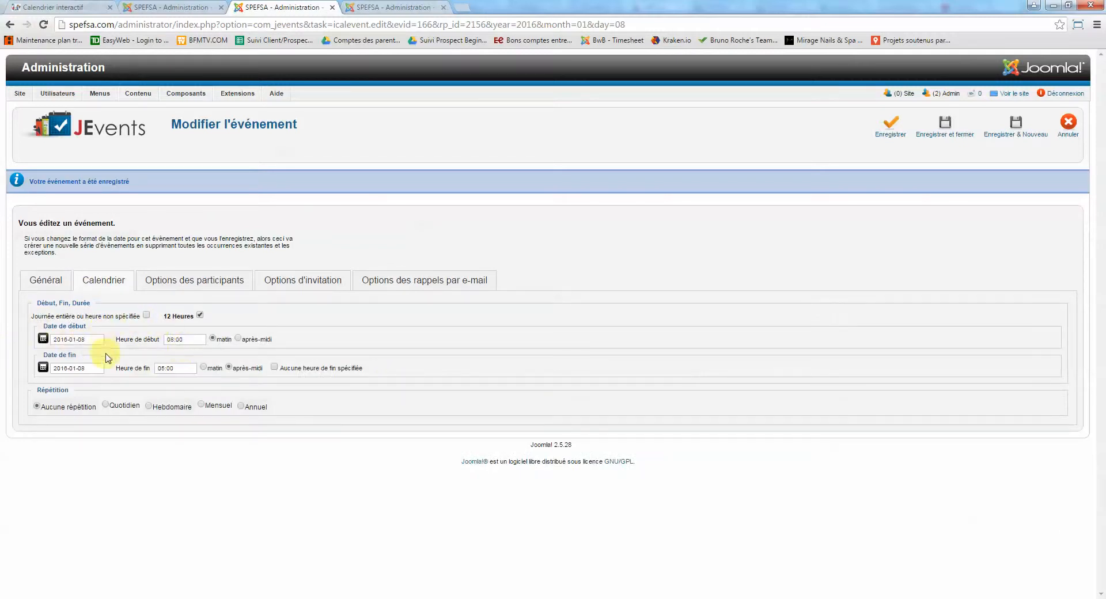
left_click(77, 340)
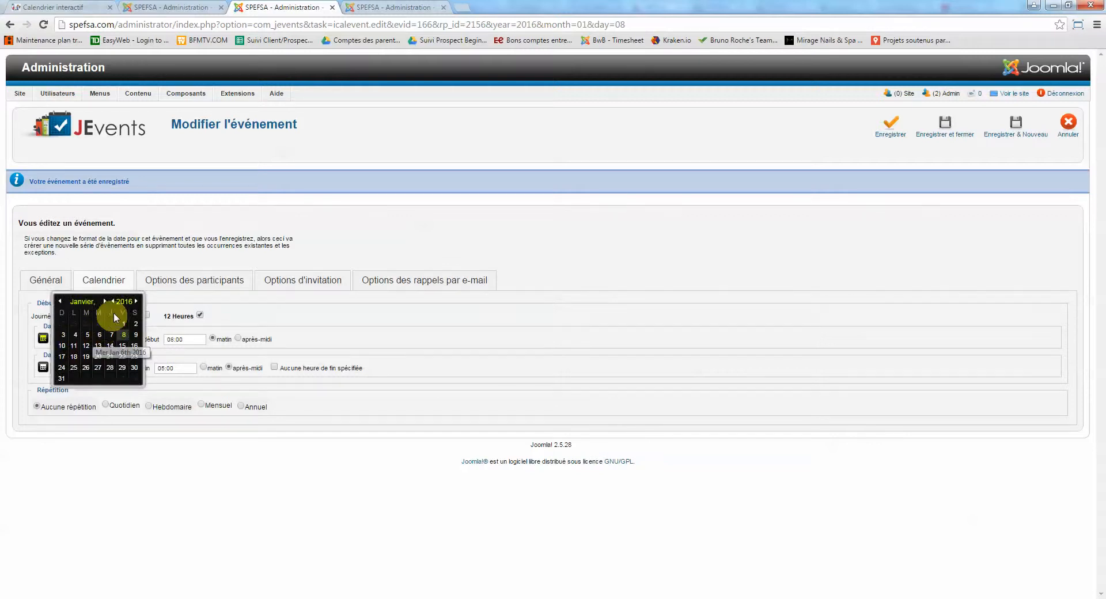
left_click(98, 357)
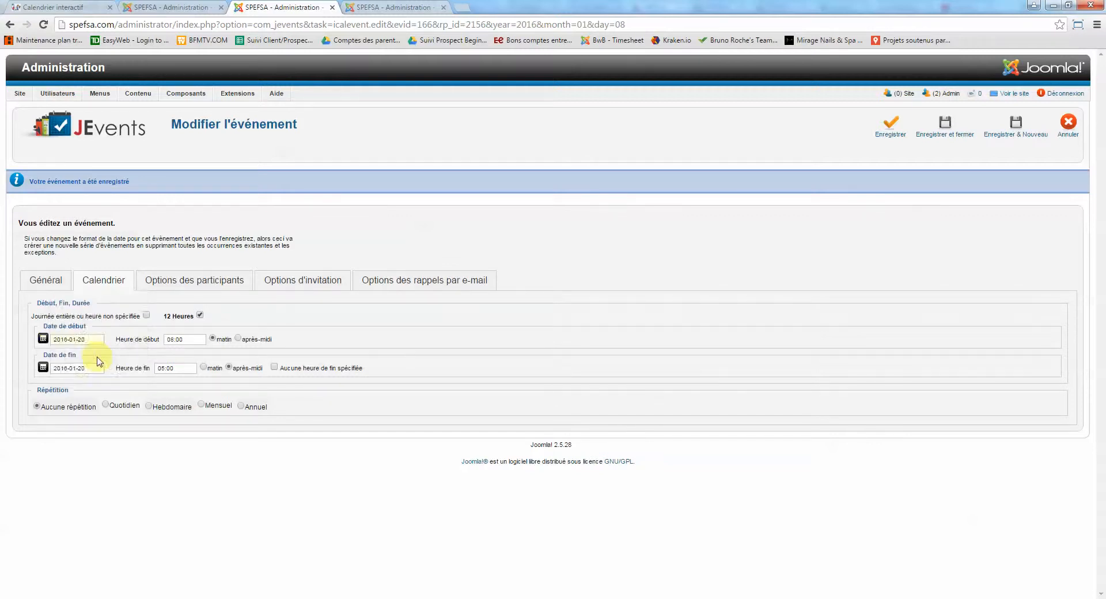
left_click(81, 369)
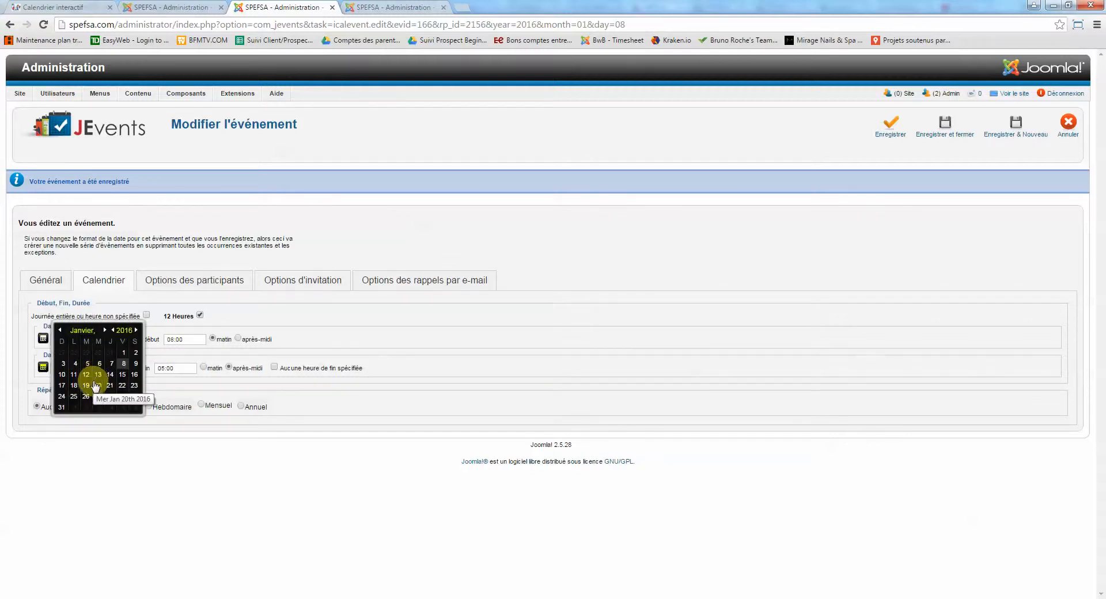
left_click(98, 386)
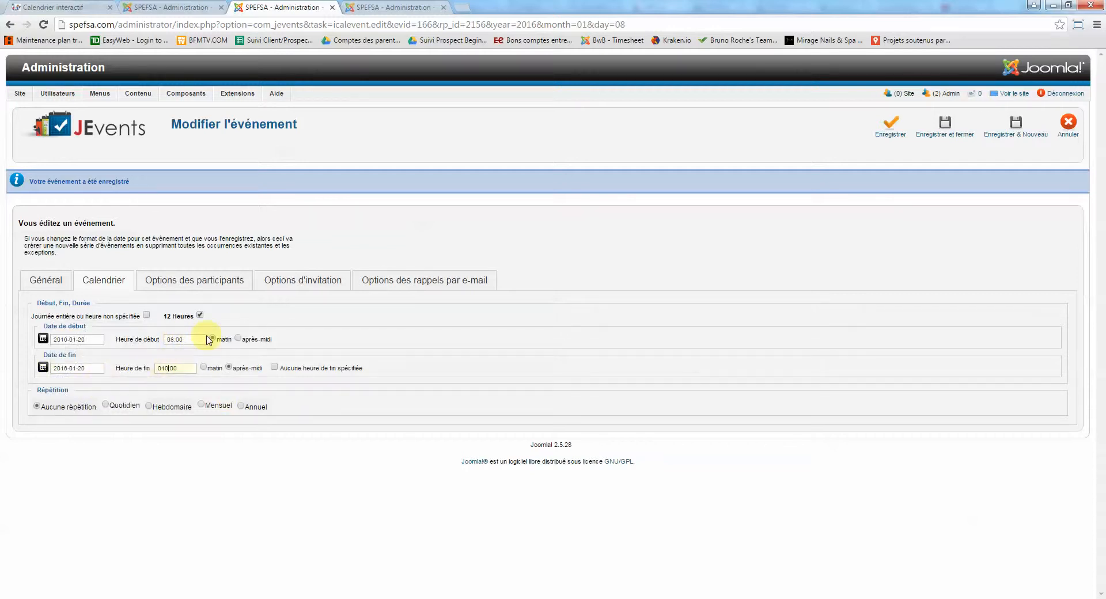
left_click(385, 403)
left_click(203, 367)
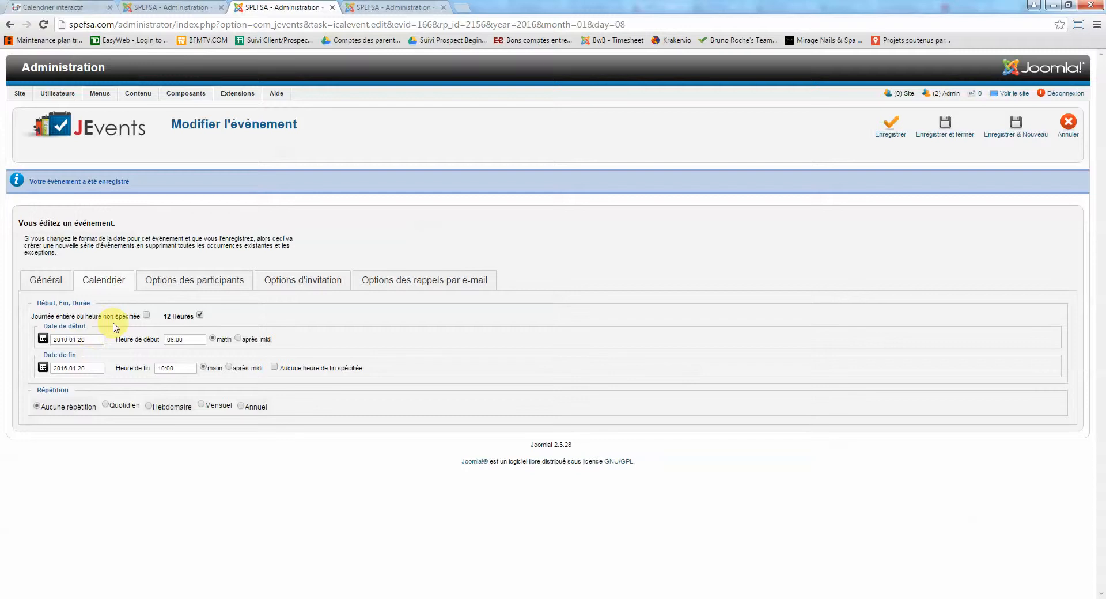
In the event's participant options, switch registrations to Non and back to Oui so that sign-ups are allowed
left_click(204, 286)
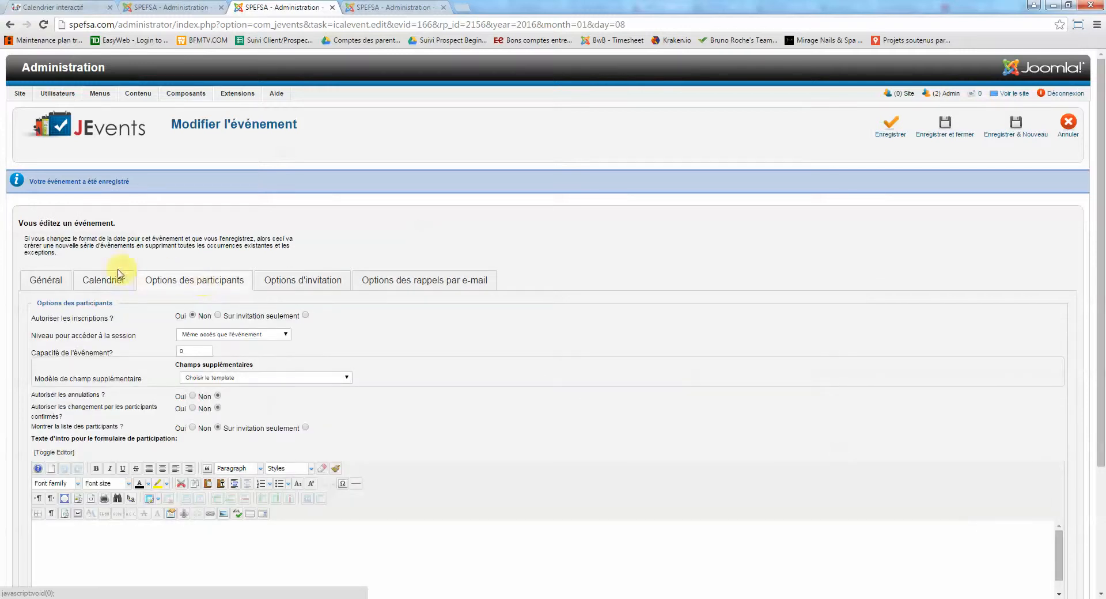
scroll(586, 282, "down", 2)
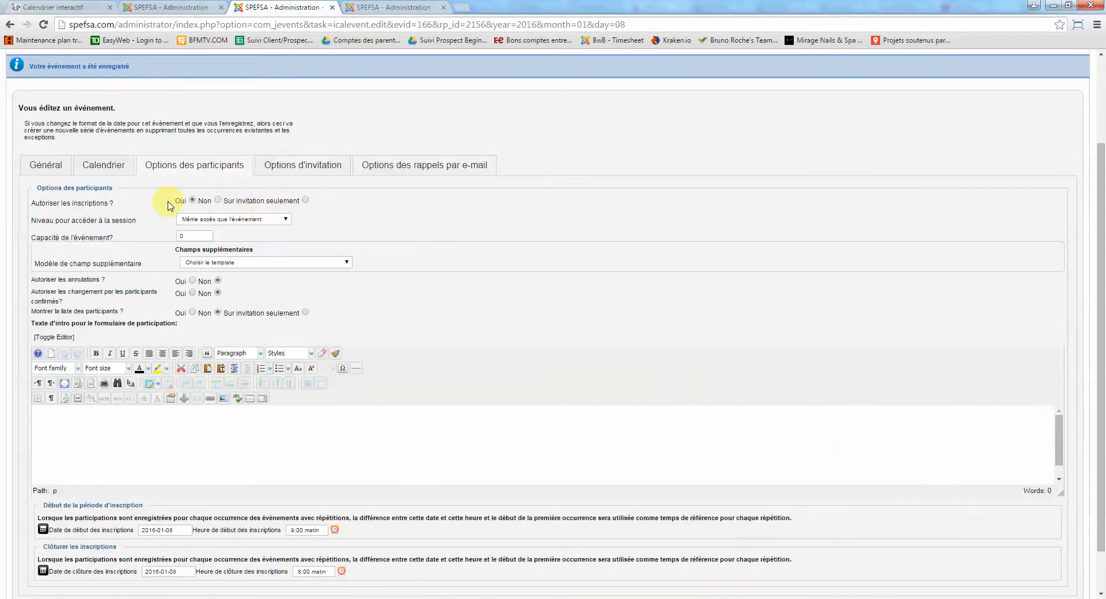
left_click(192, 200)
left_click(218, 201)
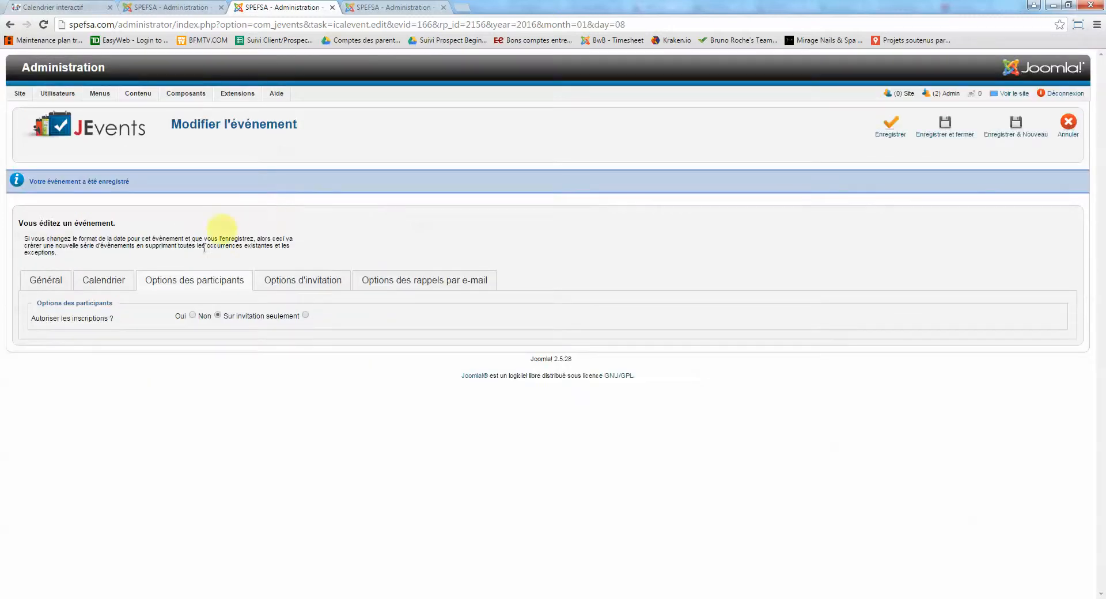
left_click(193, 315)
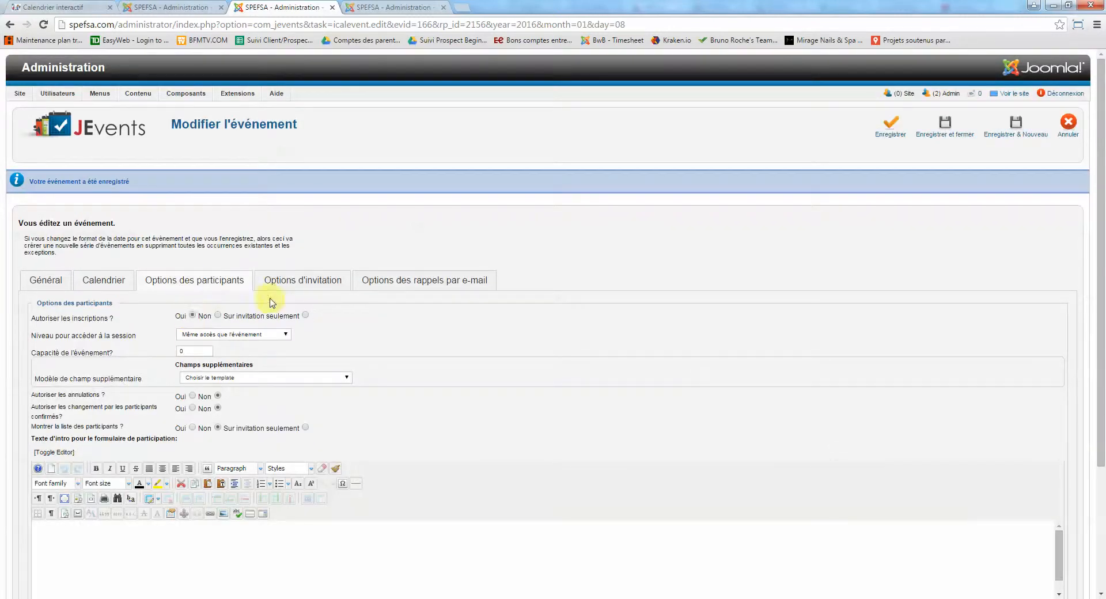
Examine the event's remaining participant options, including the extra-field templates, cancellation settings, intro text and registration opening and closing dates
scroll(271, 300, "down", 2)
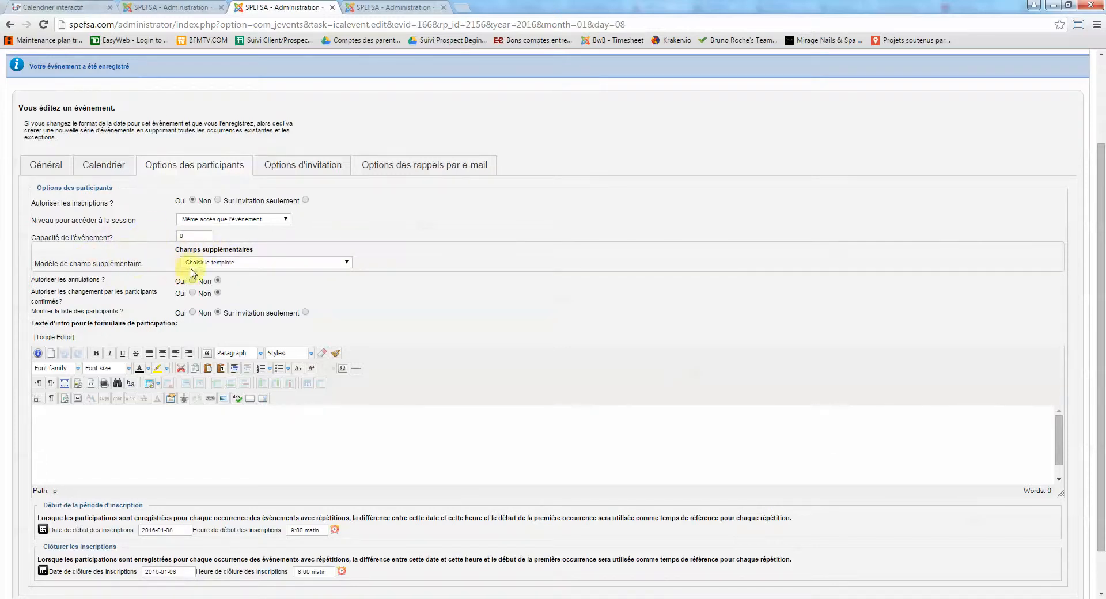
scroll(193, 272, "down", 1)
scroll(161, 272, "up", 1)
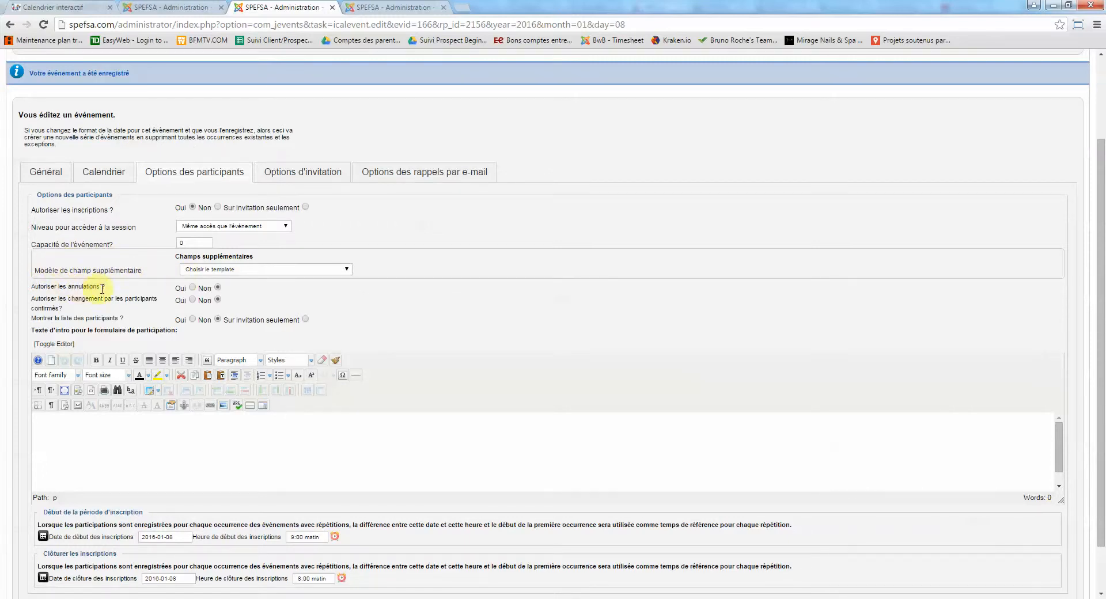
left_click(195, 270)
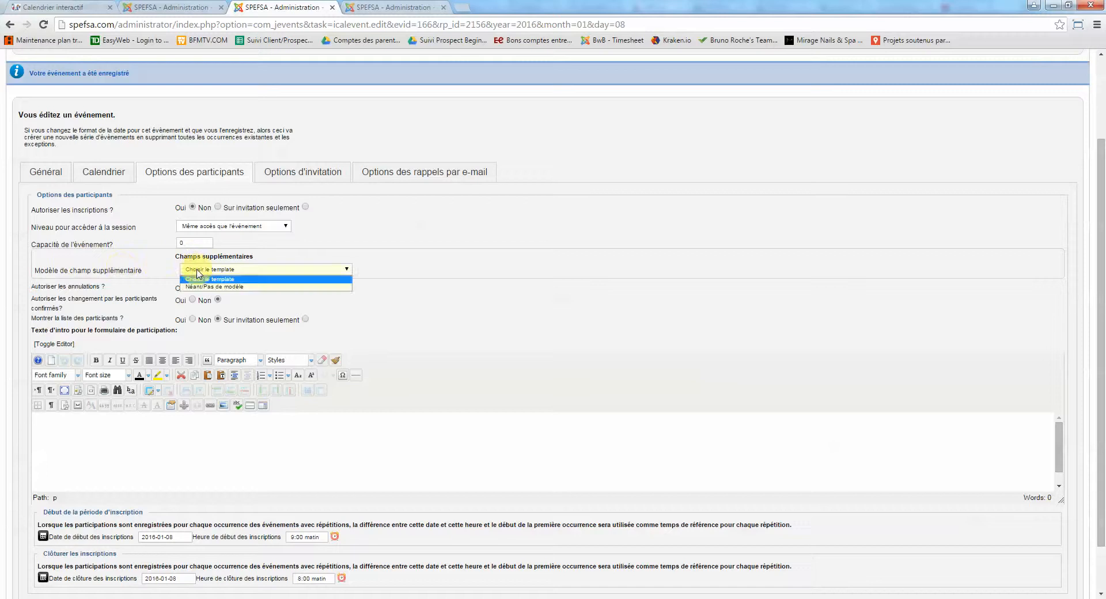
left_click(124, 275)
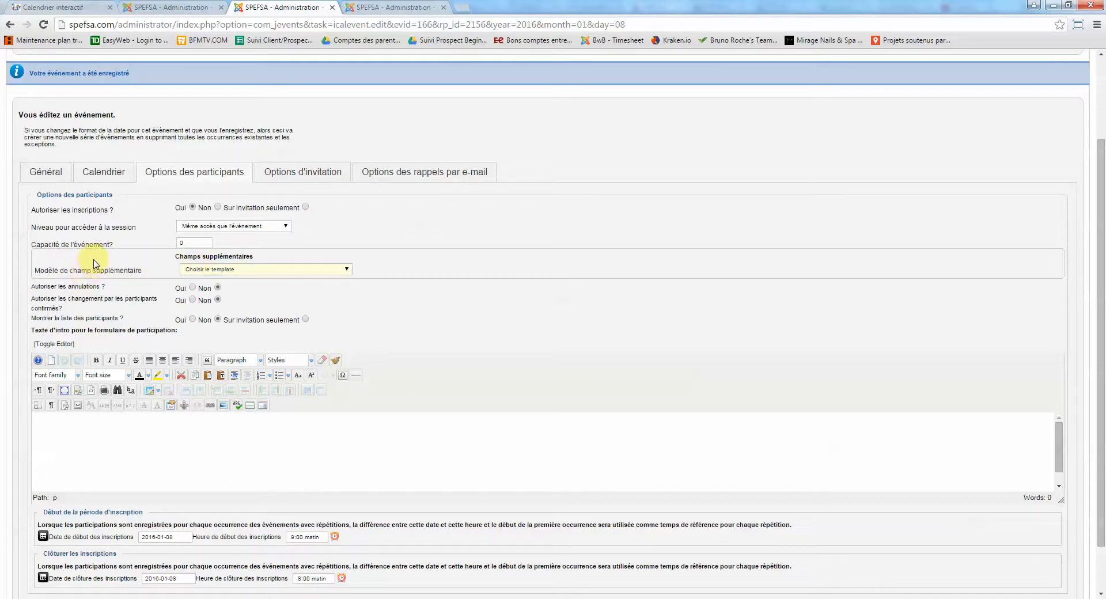
scroll(96, 263, "down", 1)
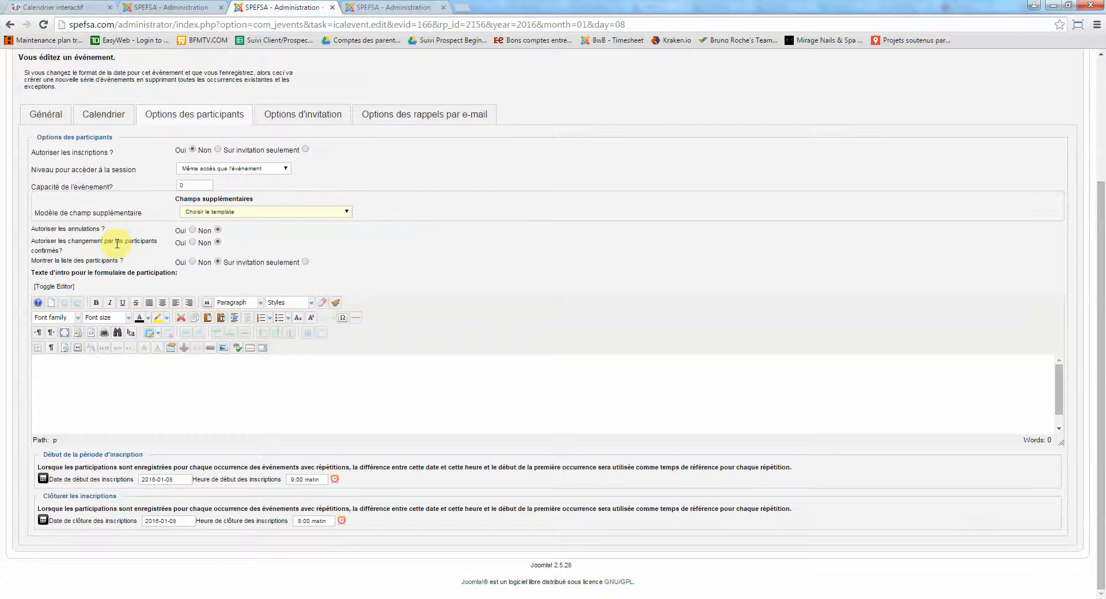
scroll(117, 246, "up", 1)
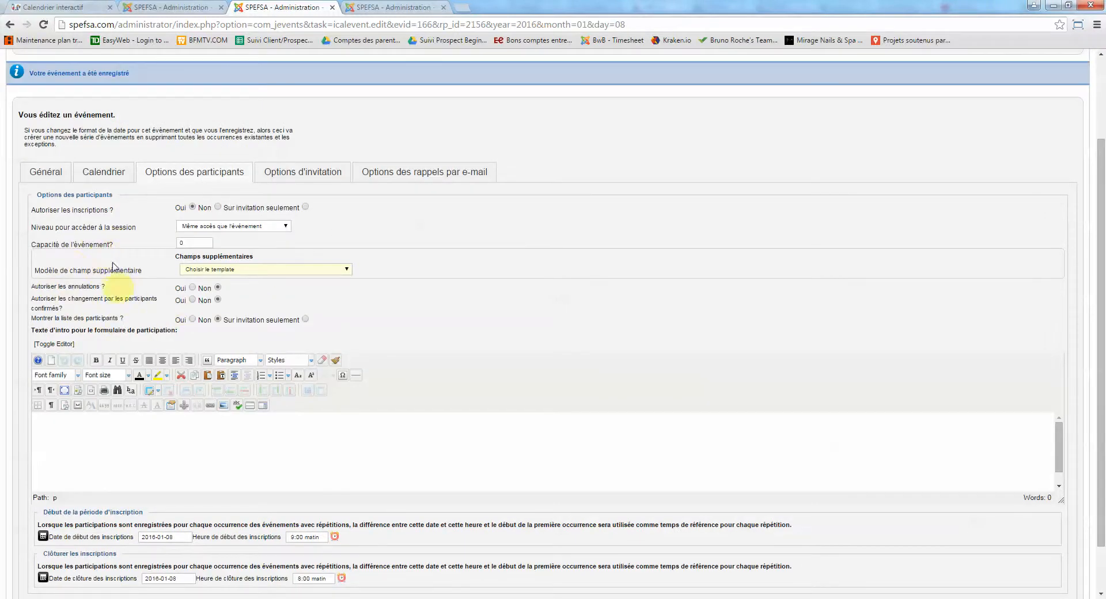
scroll(101, 272, "up", 1)
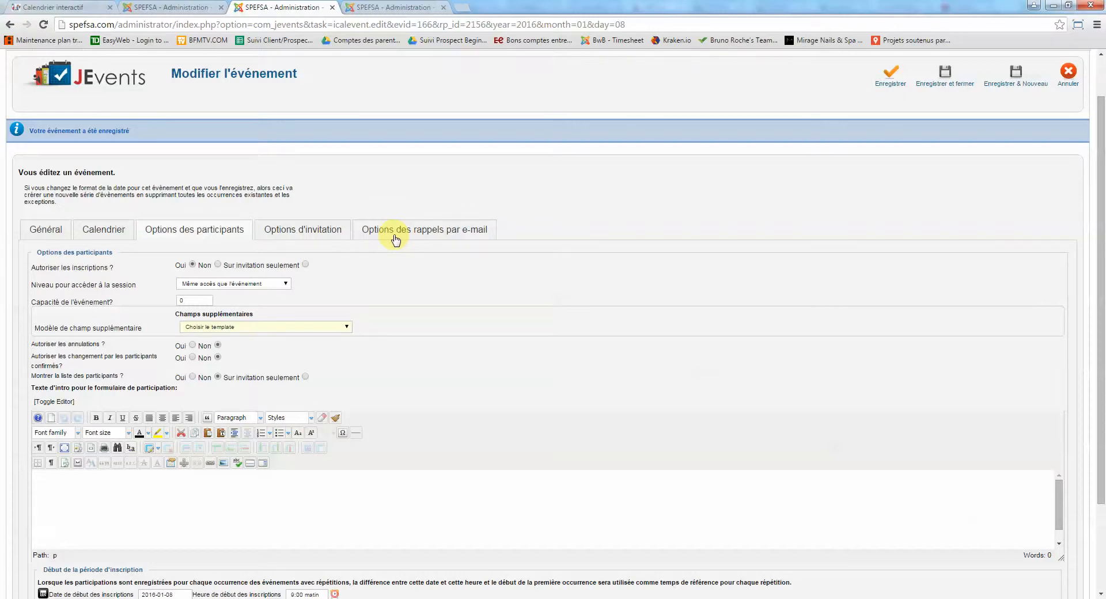
Review the event's invitation and e-mail reminder options, then save and close the event
left_click(285, 233)
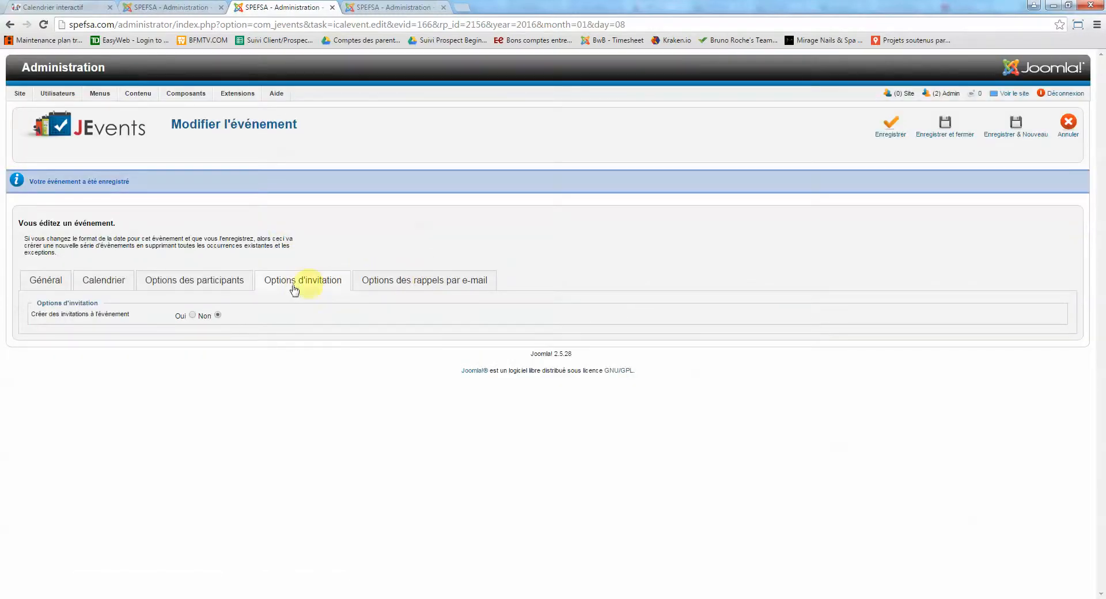
left_click(385, 281)
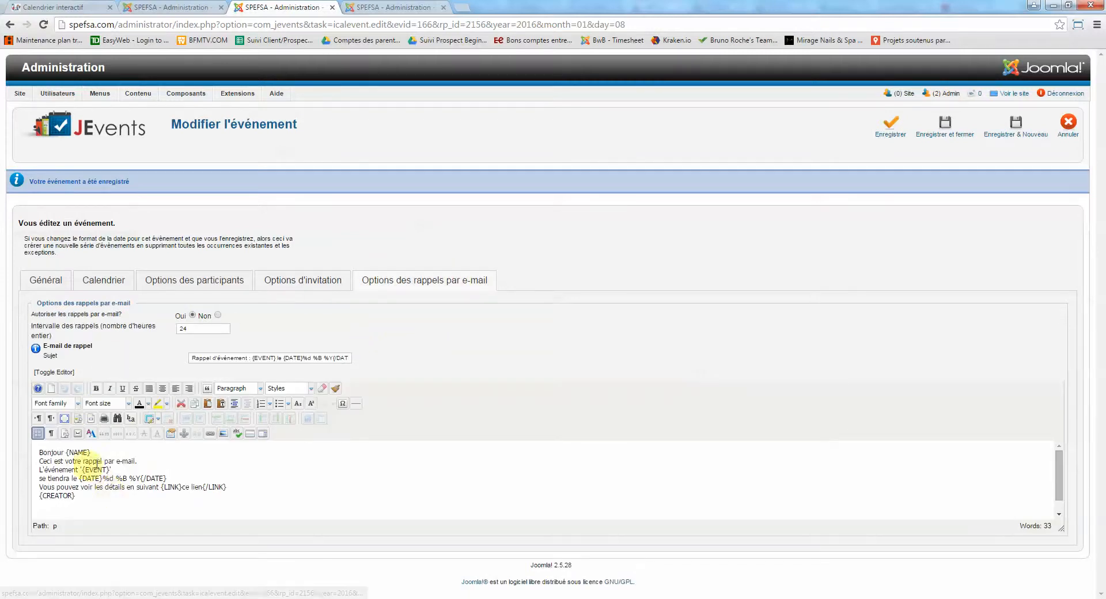
left_click(44, 279)
scroll(74, 396, "down", 2)
scroll(116, 369, "up", 2)
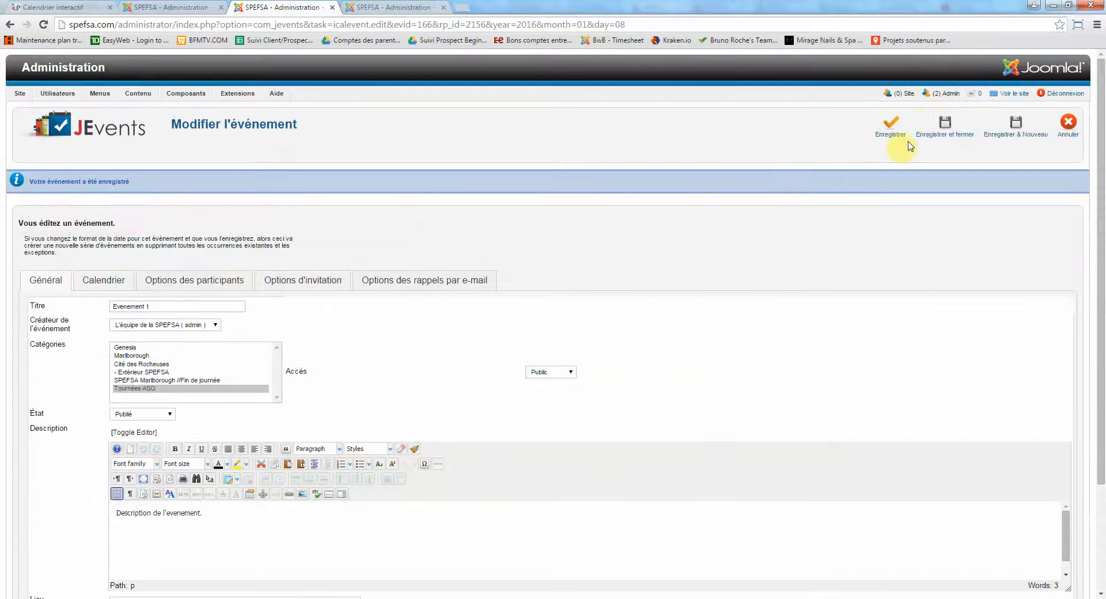
left_click(945, 124)
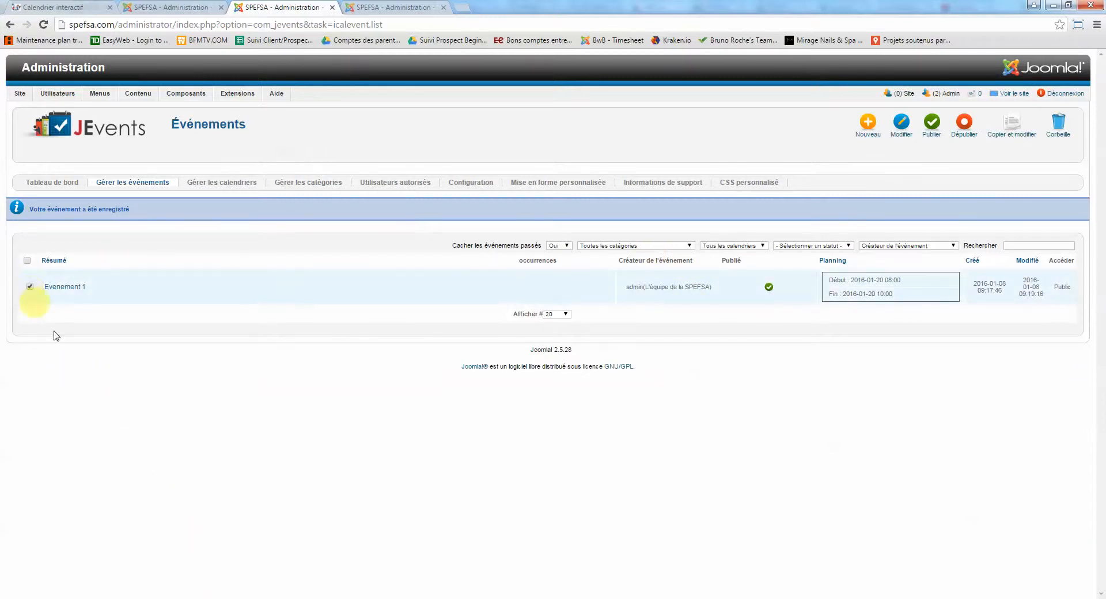
Make an editable copy of Evenement 1 and title it "Evenement 2"
left_click(1013, 126)
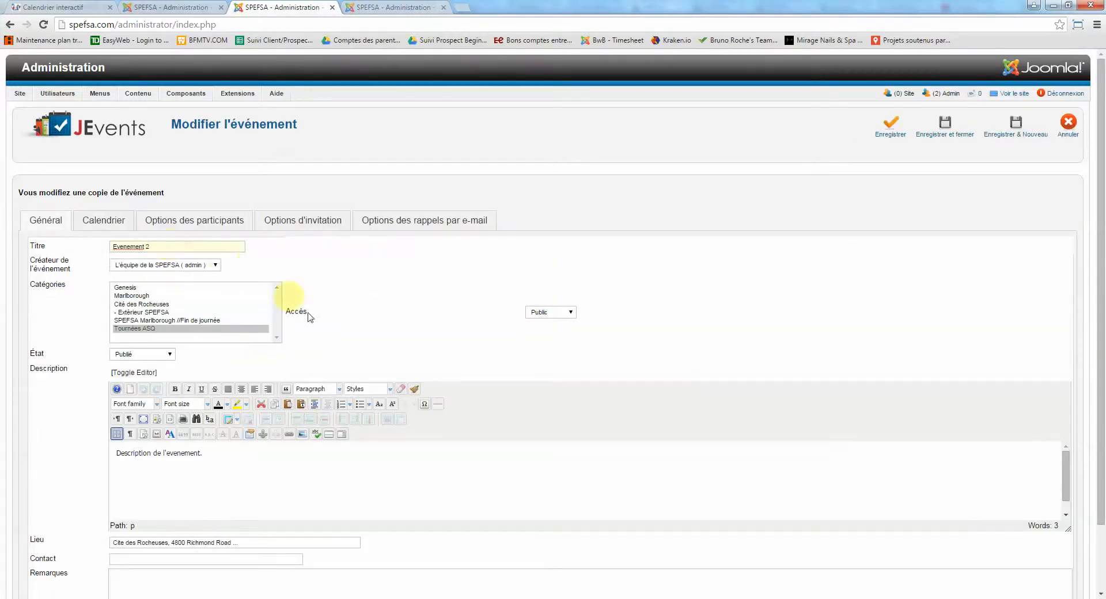
Change the copied event's location to Calgary Tower with its street address and its description to "Description de l'evenement 2." plus filler text
scroll(501, 390, "down", 3)
left_click(153, 467)
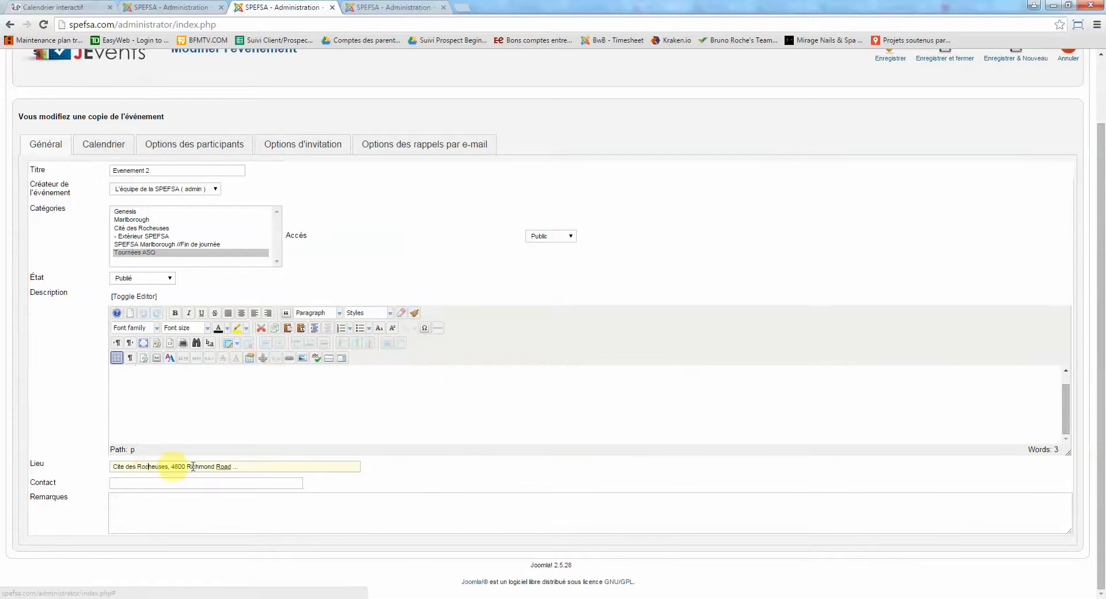
left_click(193, 467)
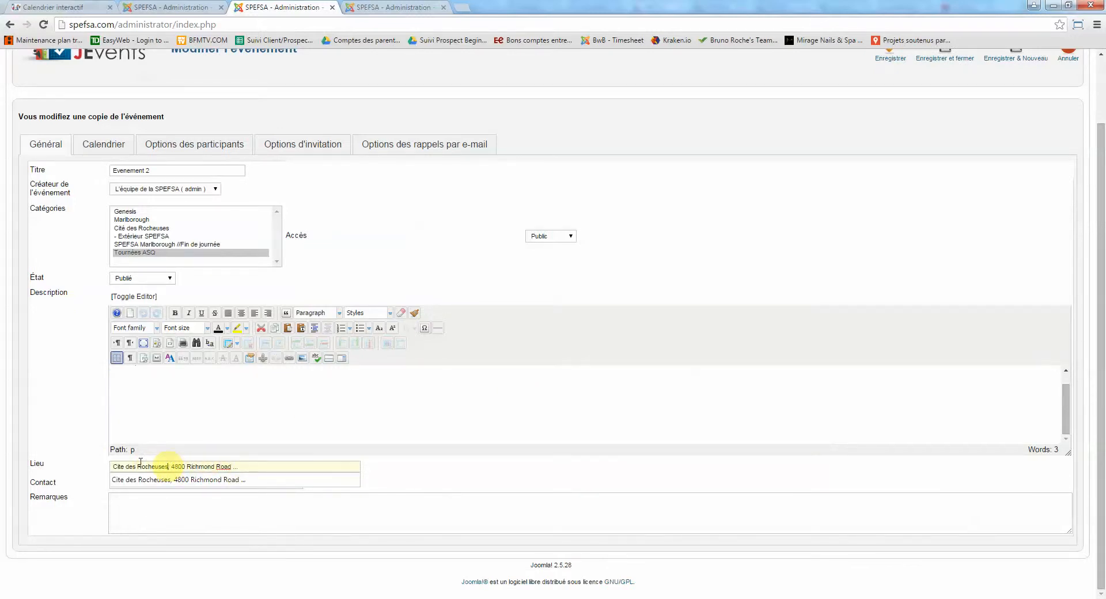
left_click_drag(141, 463, 17, 449)
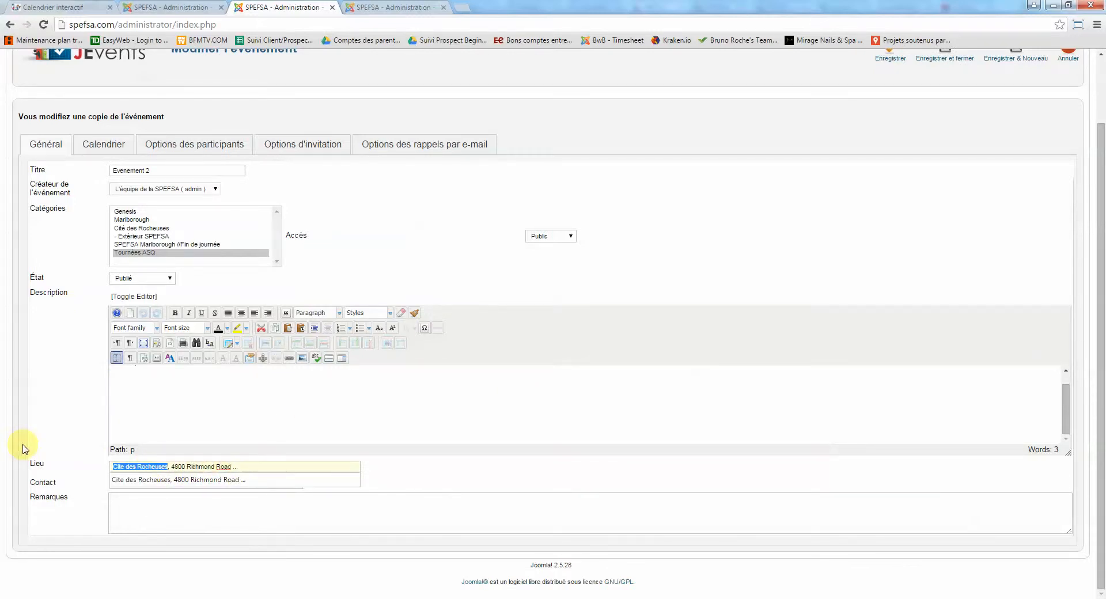
type("Calg")
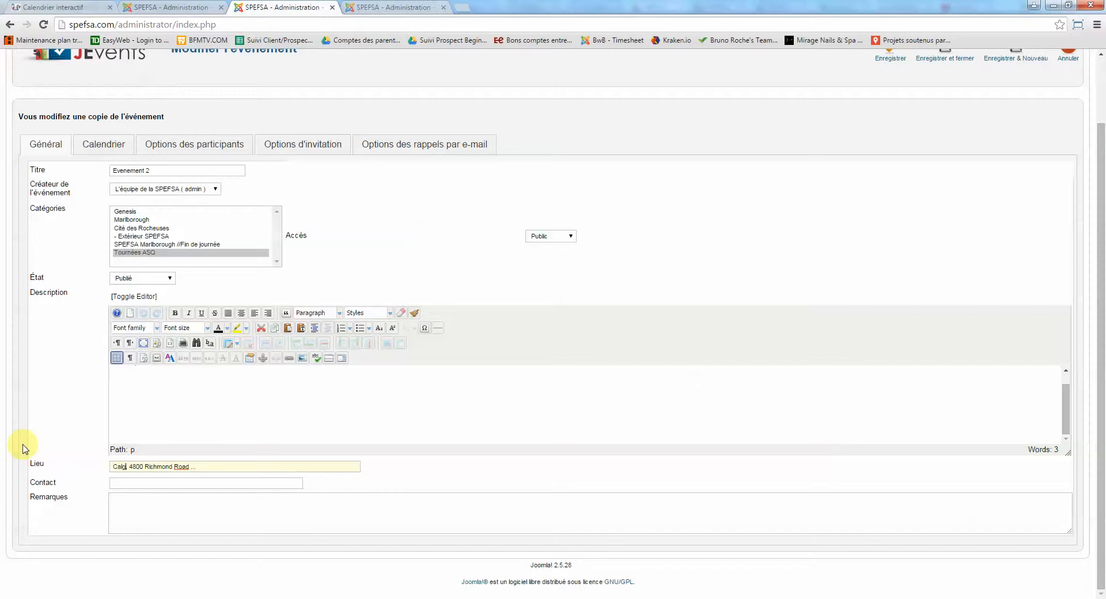
type("ary Tower,")
key("shift+End")
type("1")
left_click(150, 394)
scroll(249, 413, "up", 5)
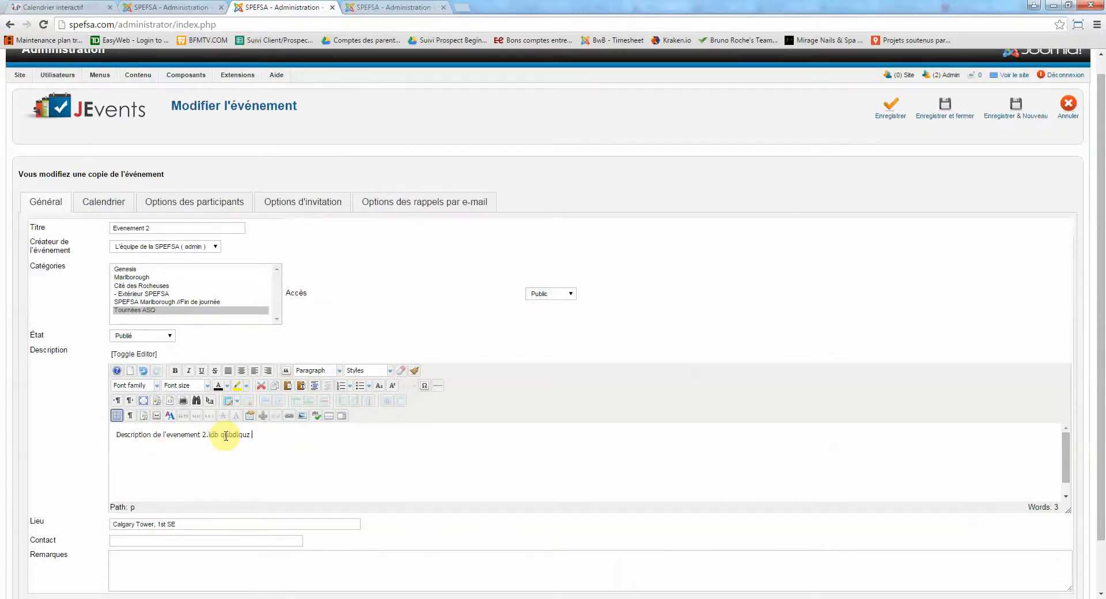
Set the start and end dates of Evenement 2 to 2016-01-27, then save and close the event
left_click(99, 202)
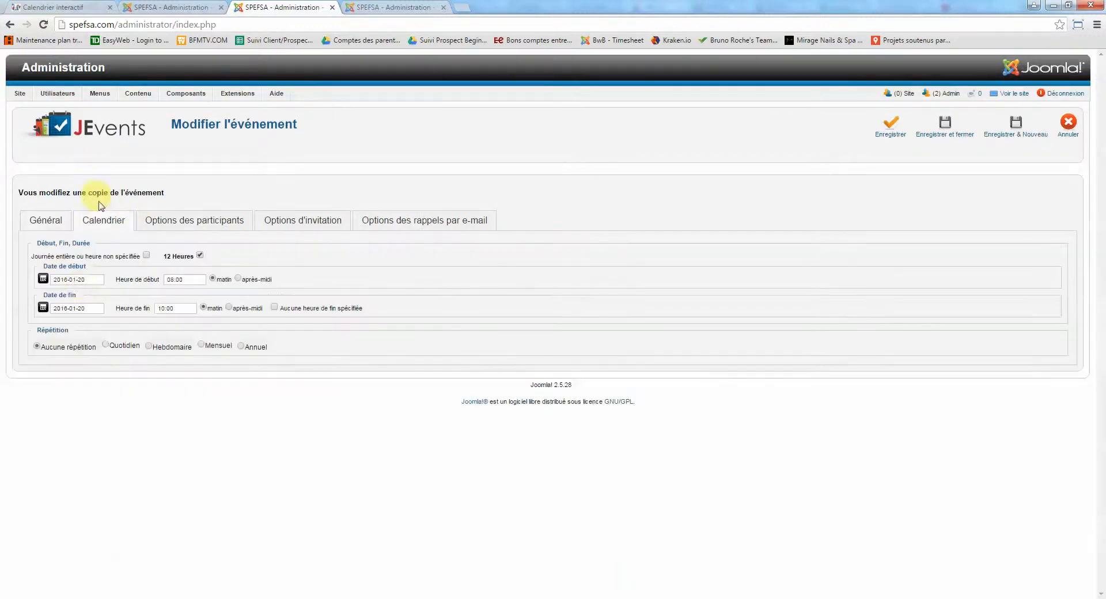
left_click(69, 284)
left_click(97, 303)
left_click(75, 309)
left_click(118, 408)
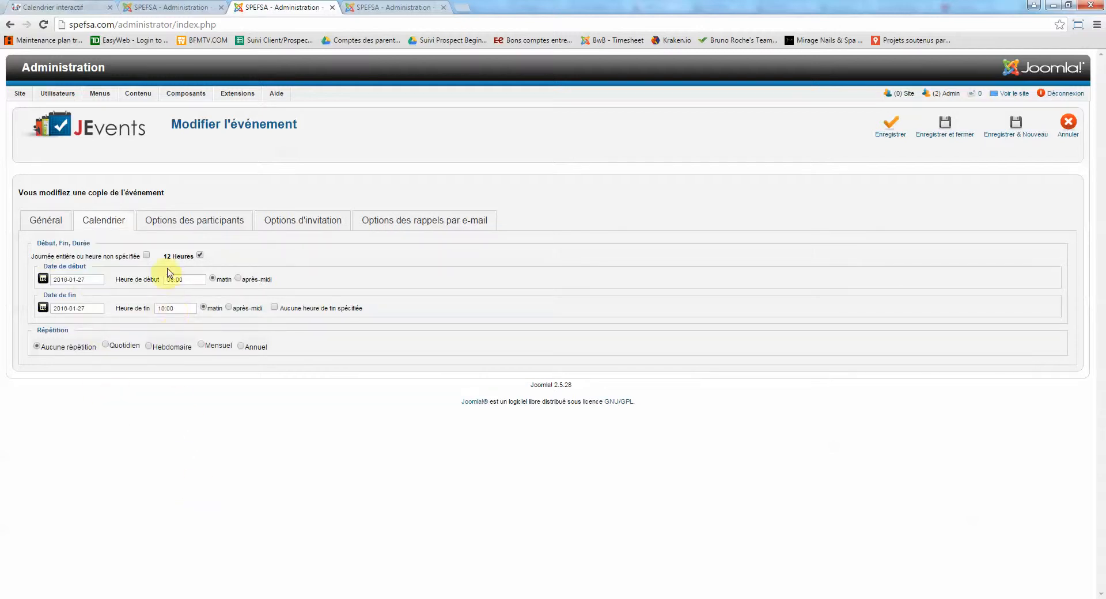
left_click(946, 122)
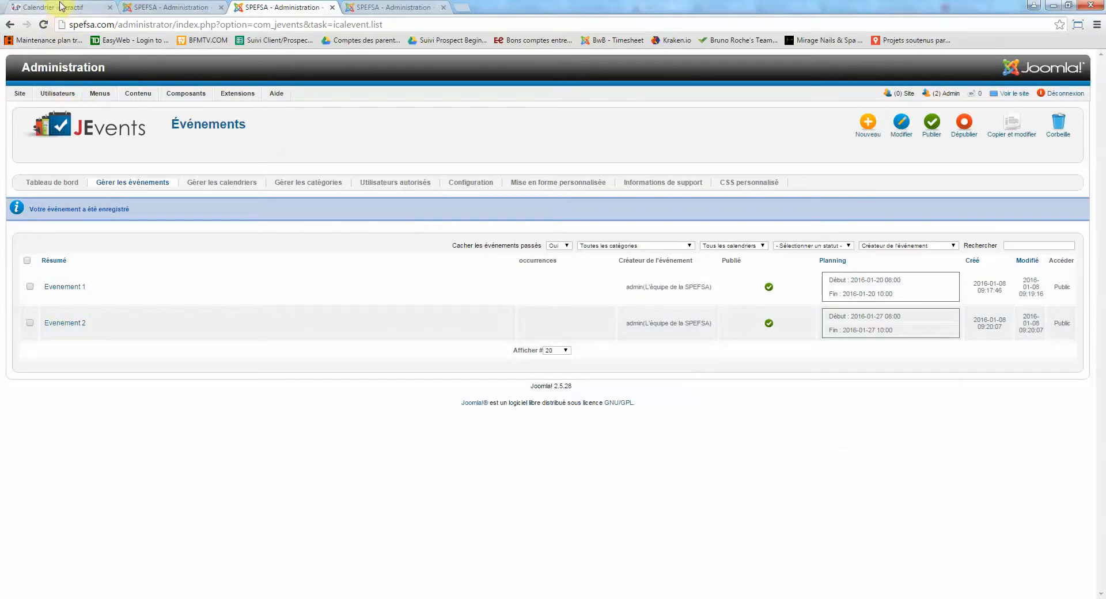
On the public SPEFSA site, look over the calendar page and the existing Calendrier interactif link among the Activités pages
left_click(60, 6)
scroll(118, 316, "down", 3)
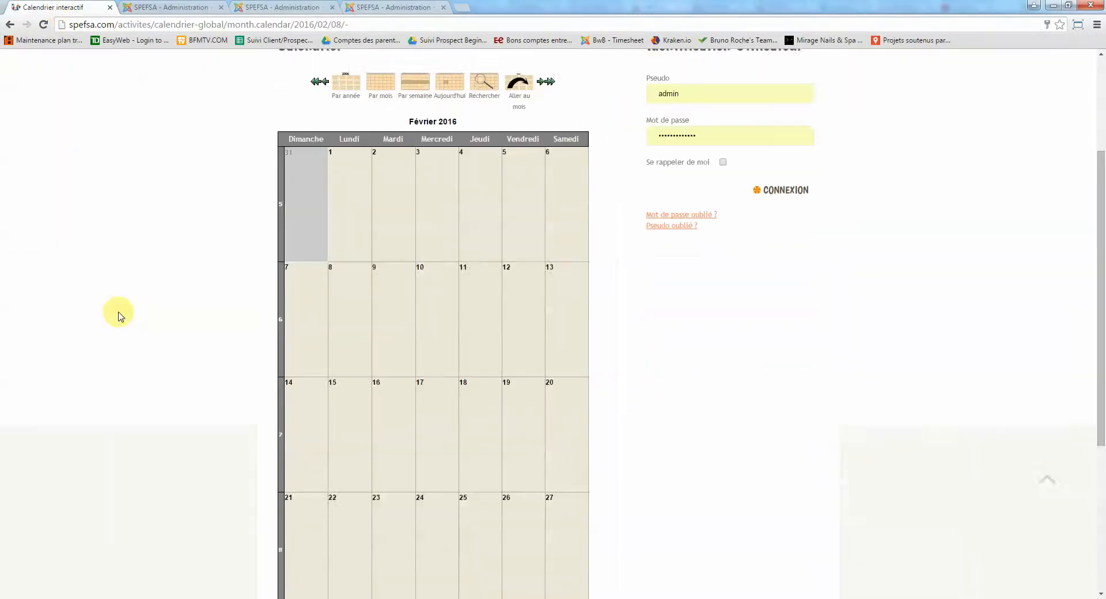
scroll(118, 315, "up", 3)
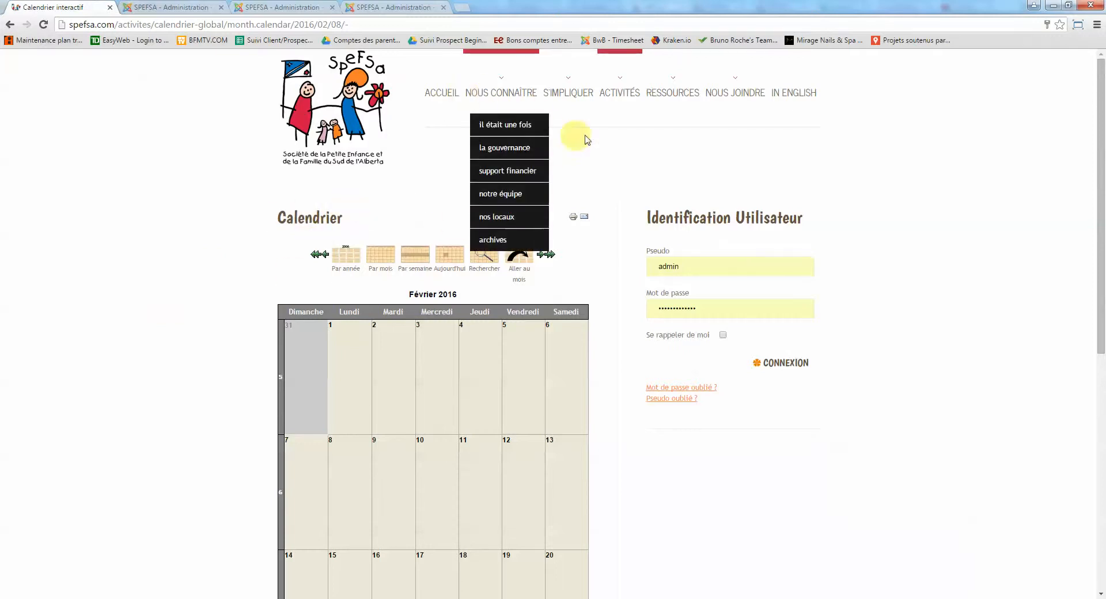
mouse_move(615, 95)
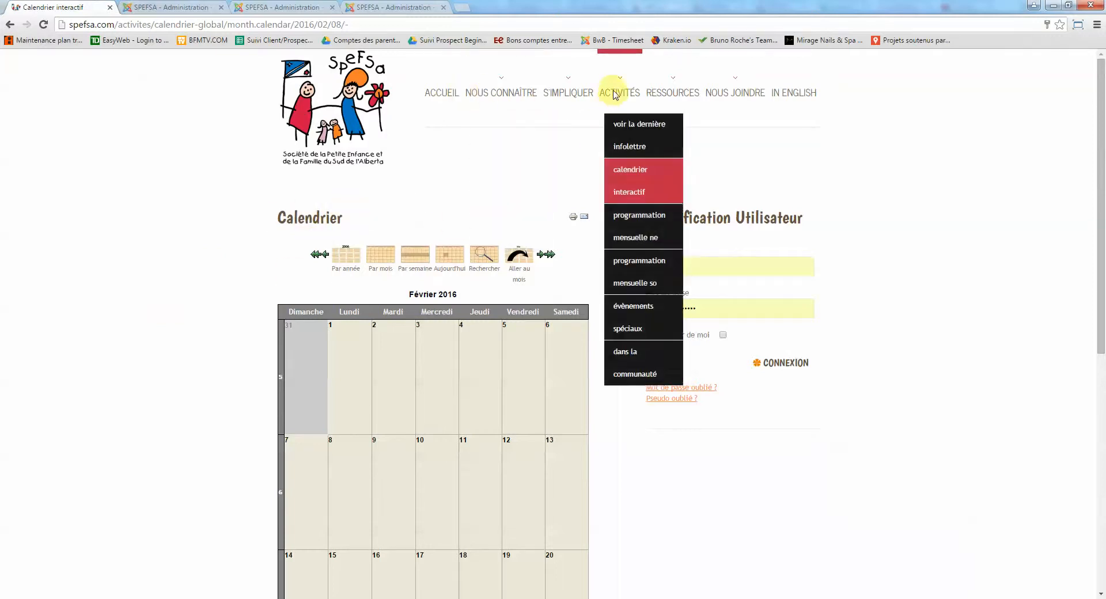
left_click(637, 182)
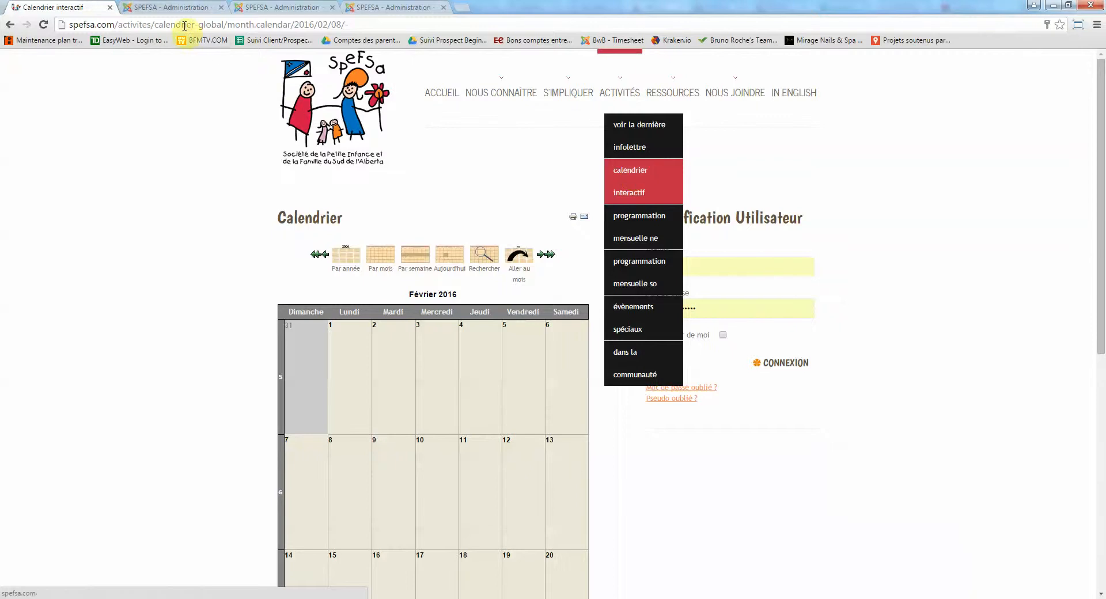
Abandon the blank menu link, retitle the Calendrier interactif link "Calendrier des activités", clear its old alias and save it
left_click(175, 8)
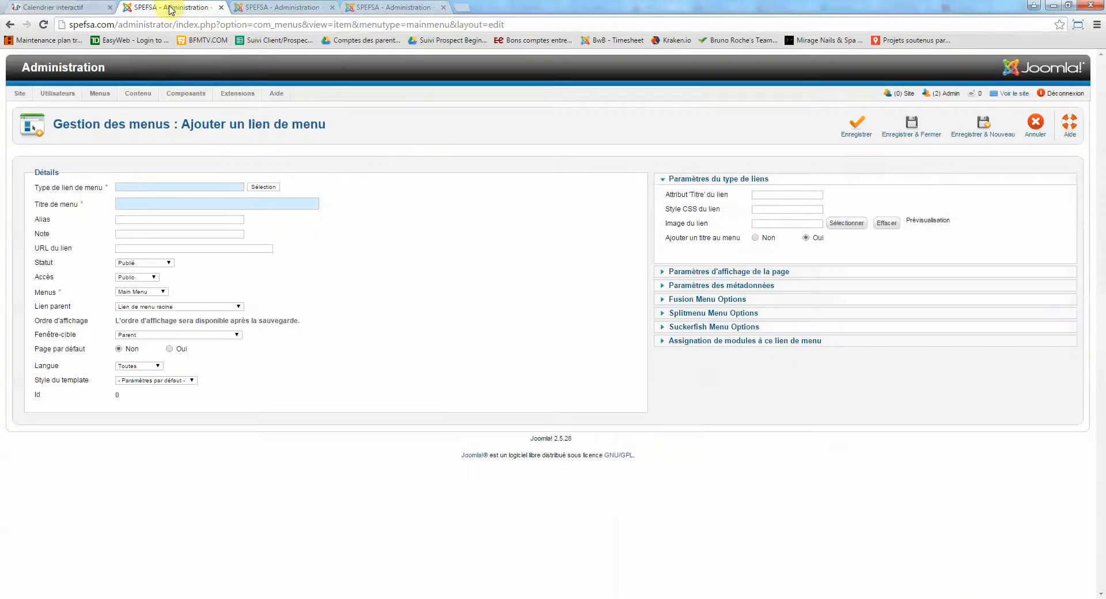
left_click(1032, 126)
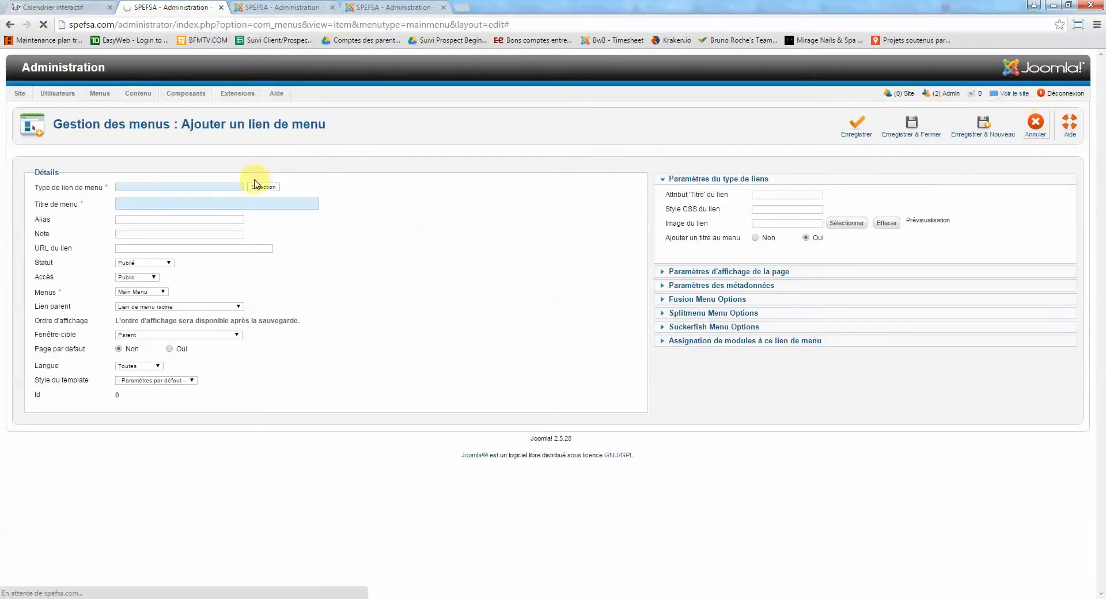
scroll(242, 198, "down", 3)
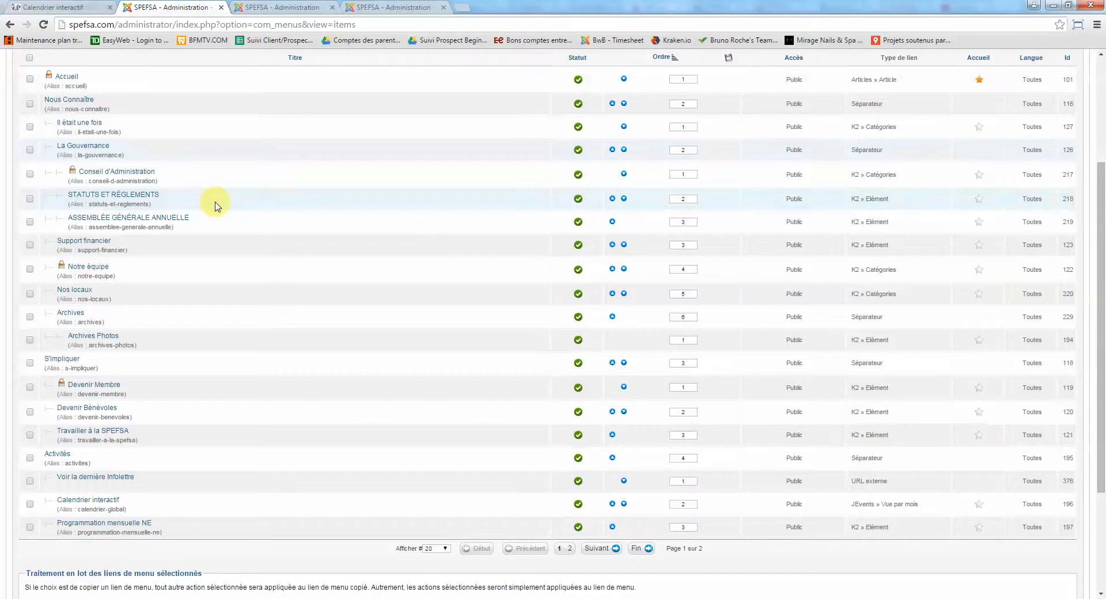
left_click(87, 500)
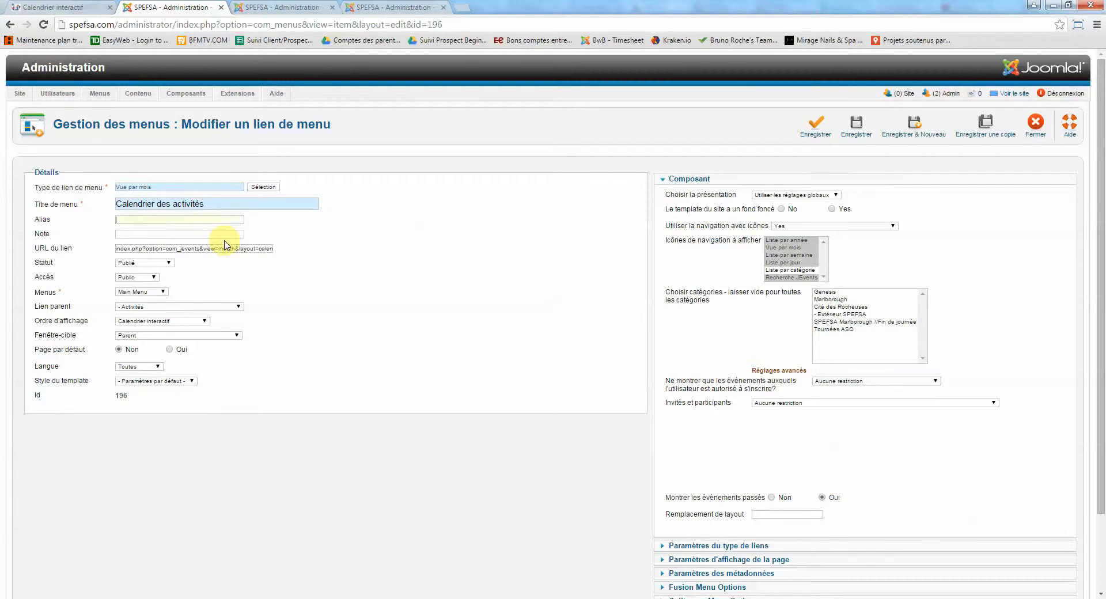
left_click(812, 123)
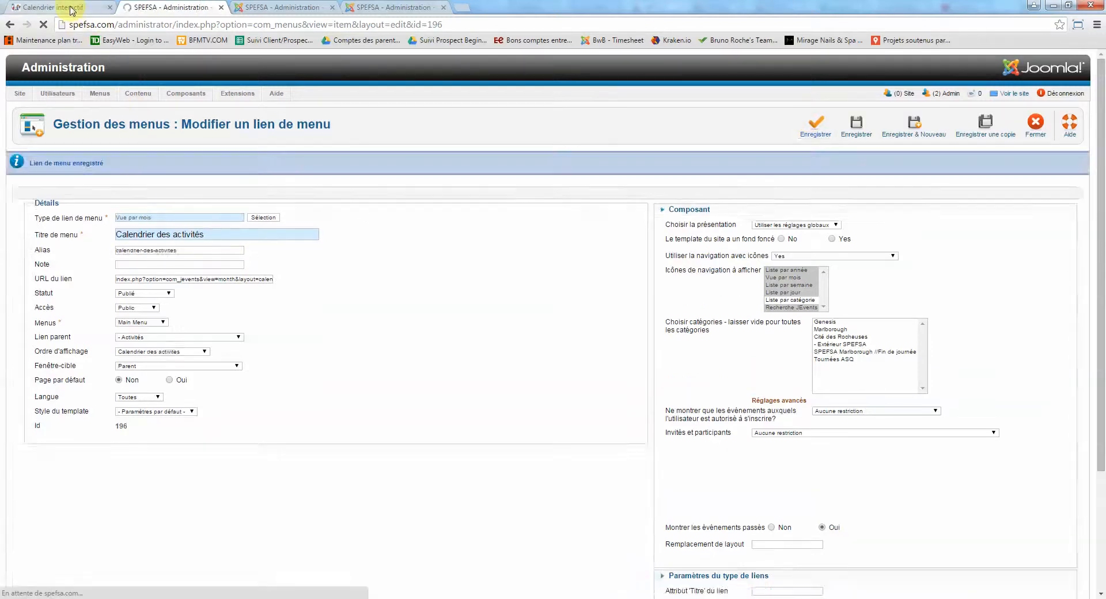
Look through the monthly calendar view on the public site
left_click(73, 8)
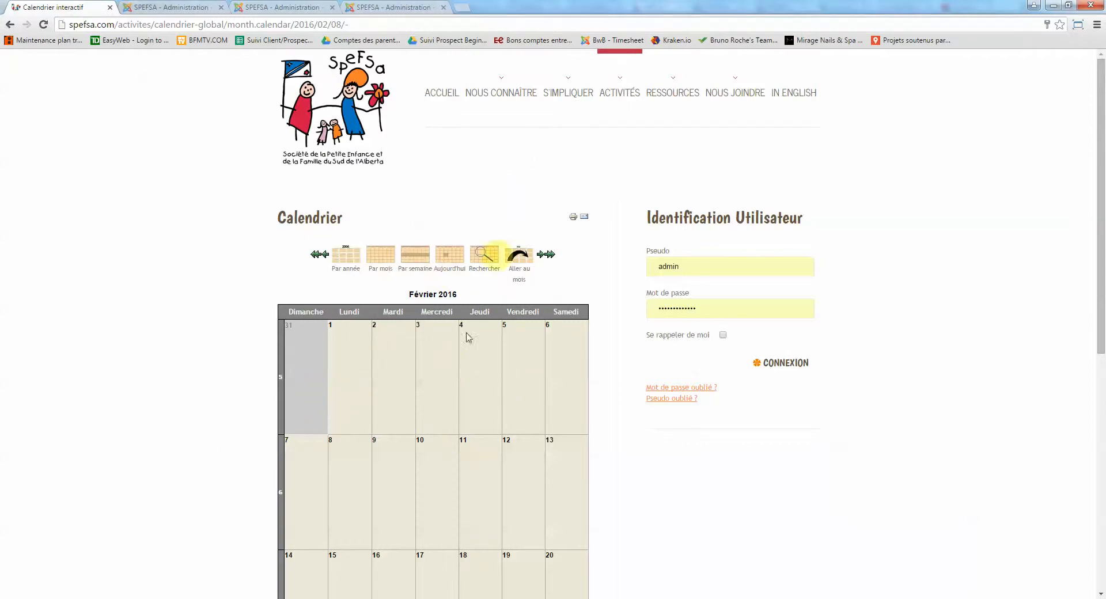
scroll(426, 507, "down", 4)
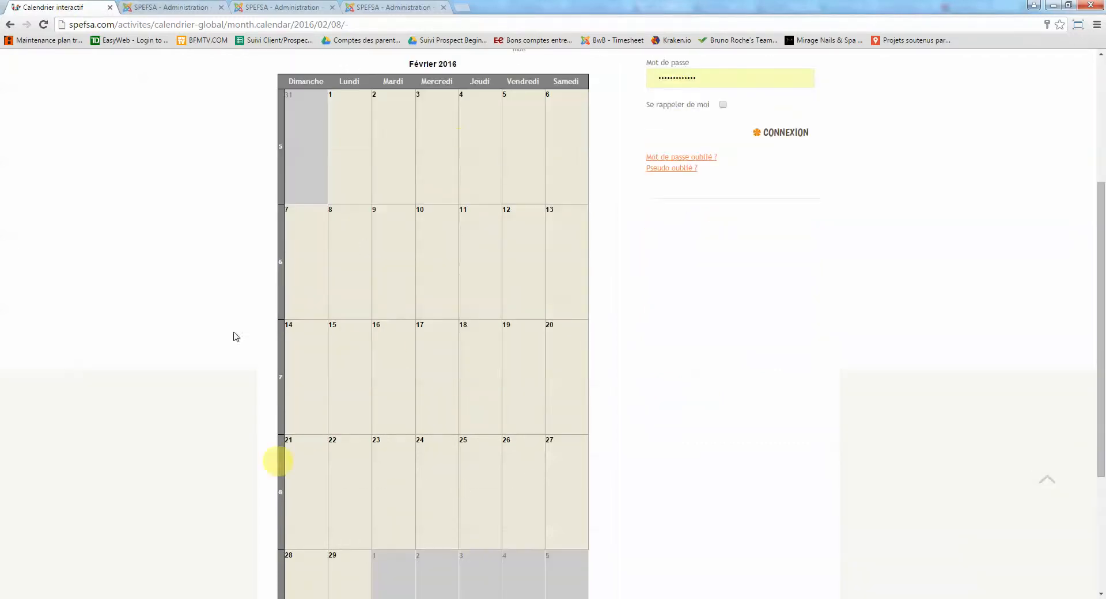
scroll(447, 229, "up", 4)
scroll(447, 230, "down", 2)
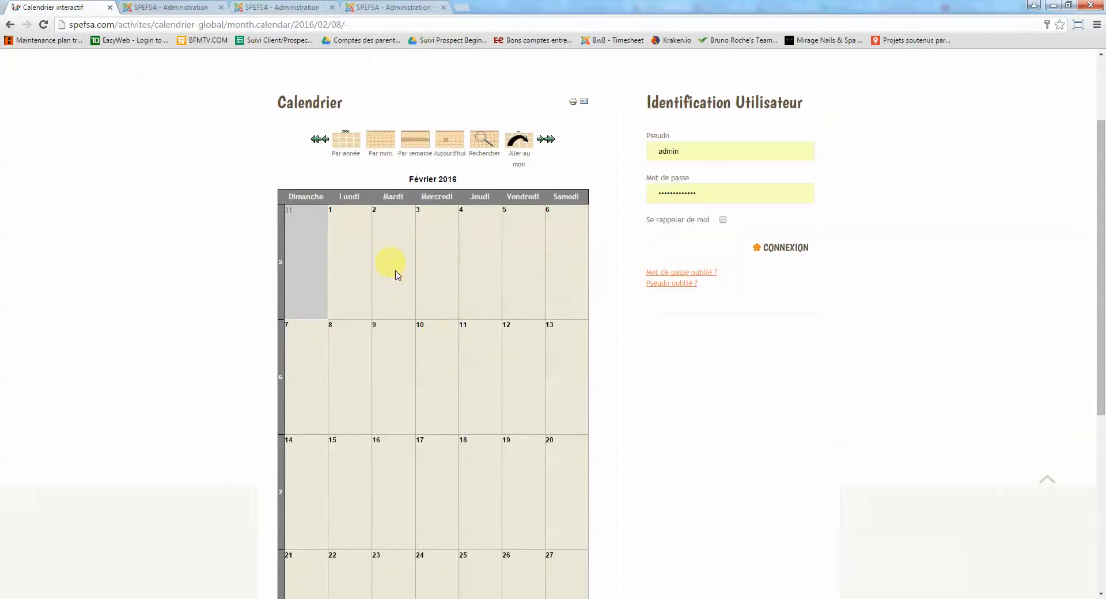
scroll(396, 275, "up", 2)
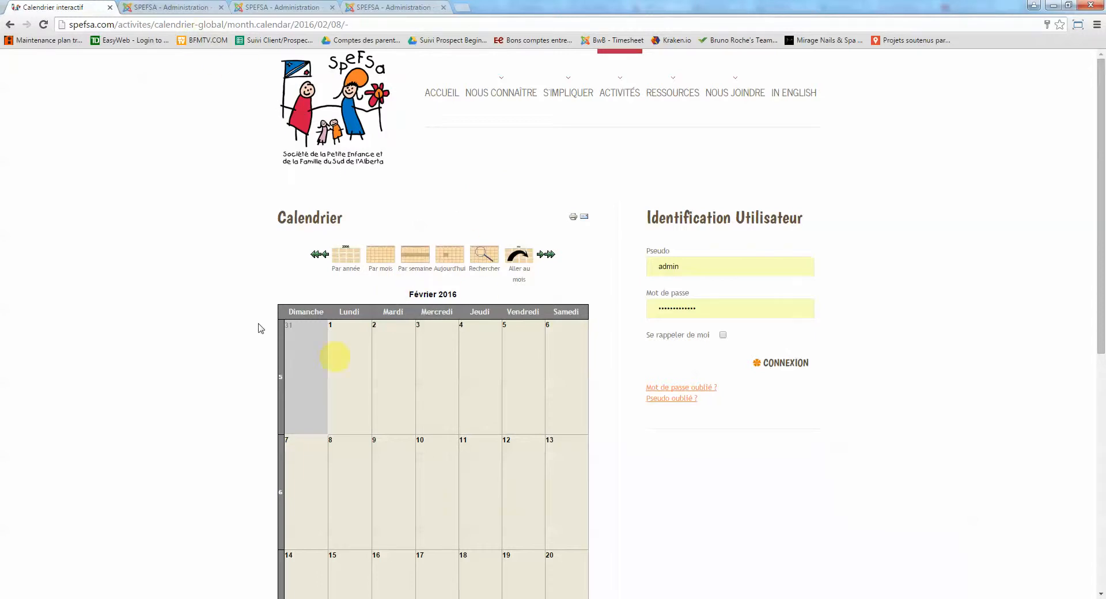
In the Joomla administration, start a new Main Menu link of the JEvents type Liste par catégorie
left_click(163, 7)
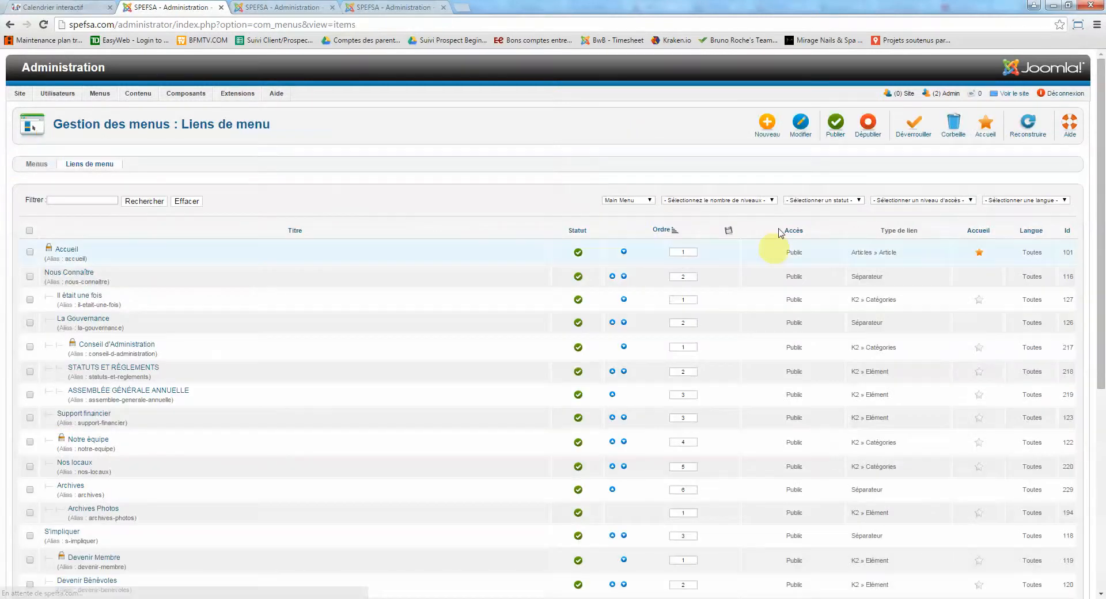
left_click(767, 124)
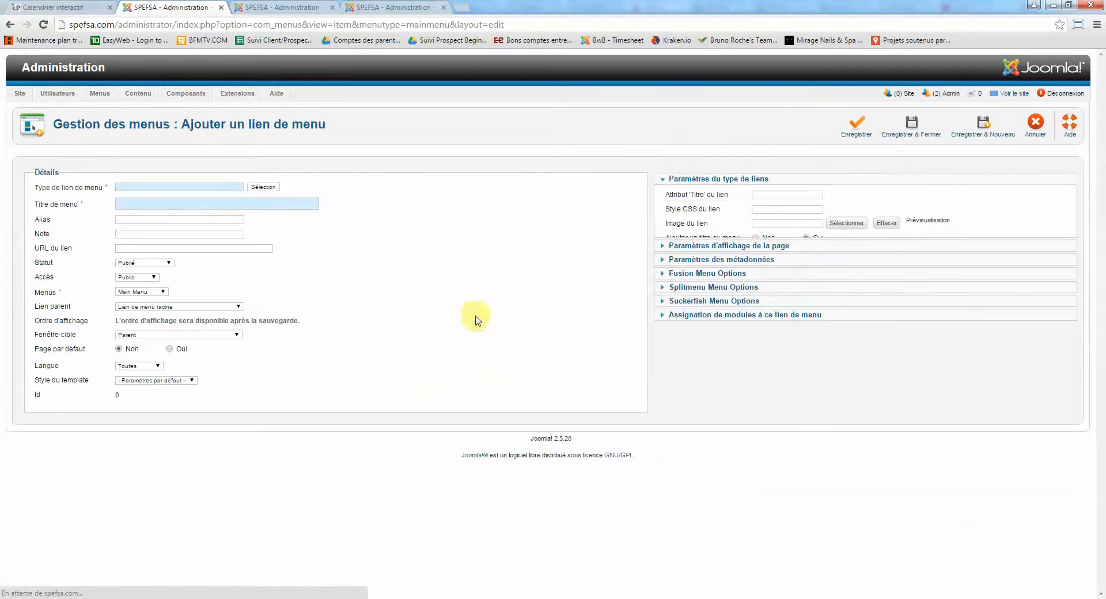
left_click(263, 187)
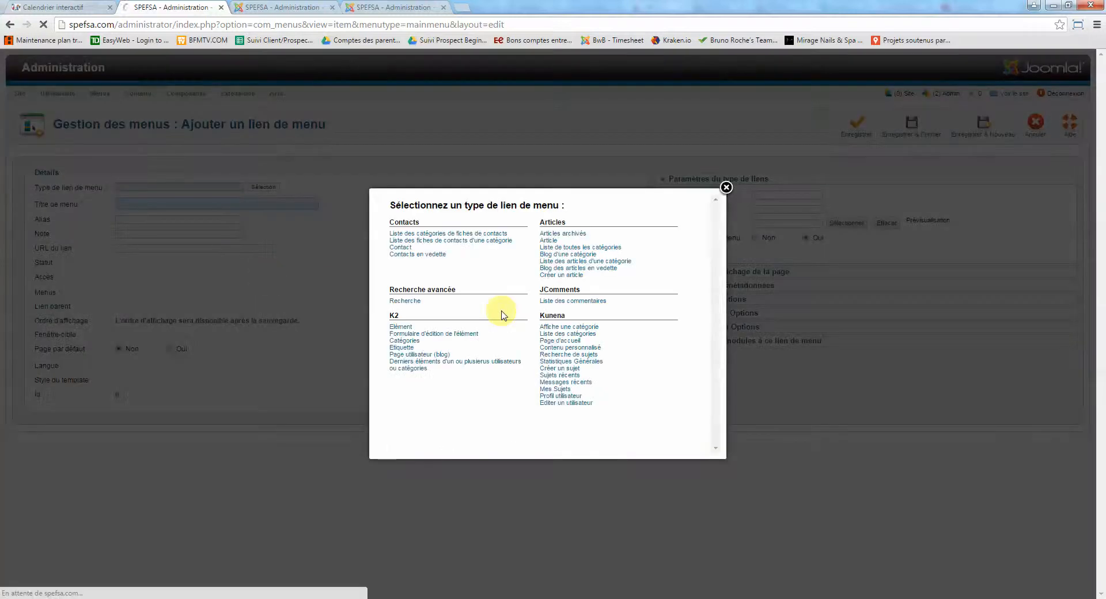
scroll(501, 308, "down", 3)
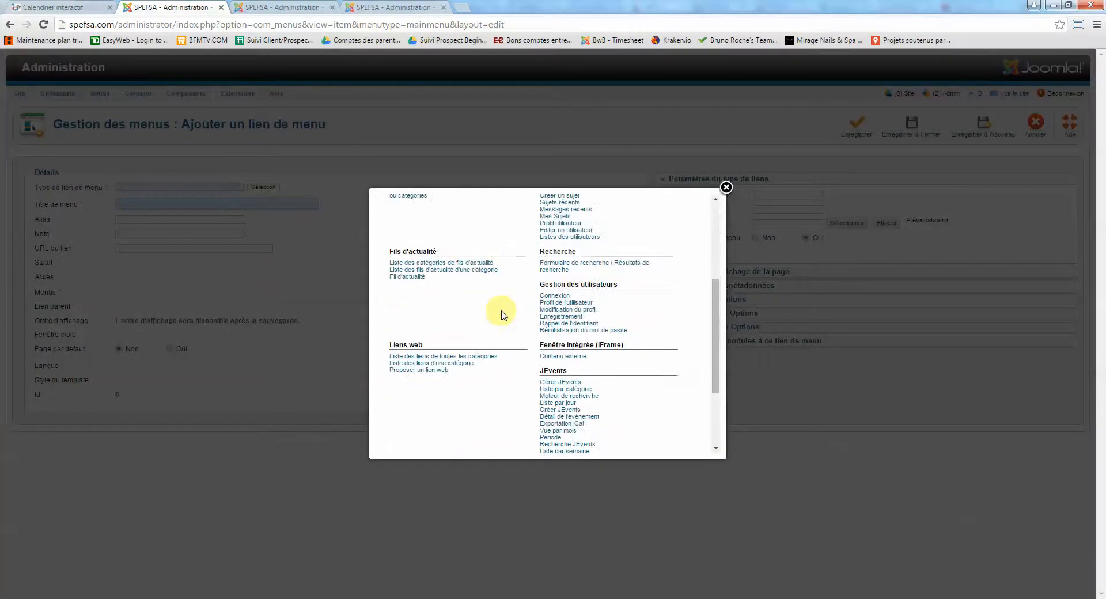
left_click(559, 391)
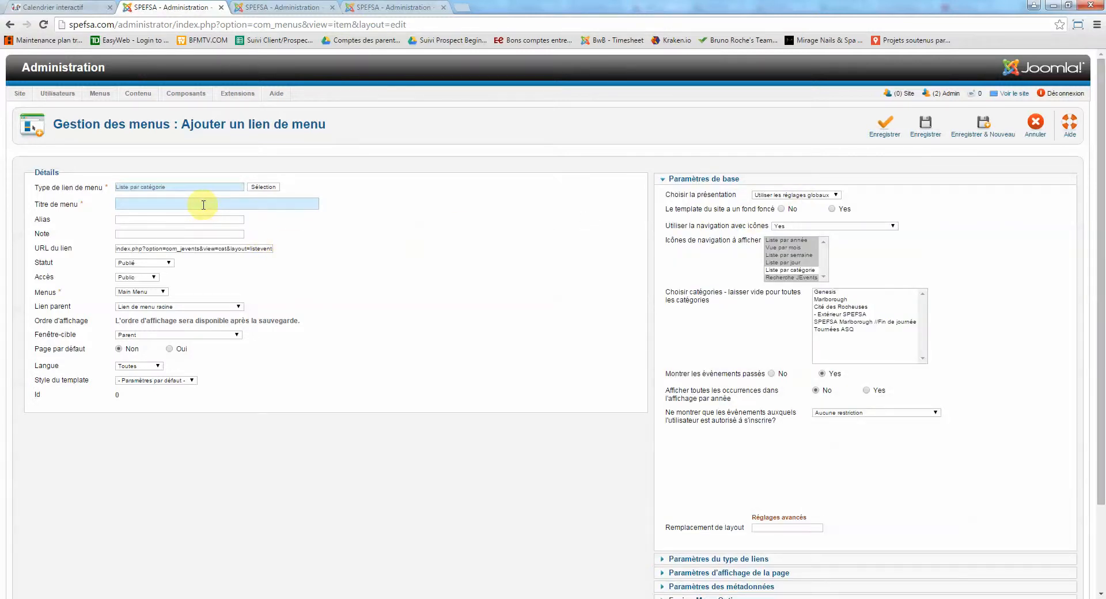
Title the menu link "Activités ASQ", restrict it to the Tournées ASQ category and save it
type("Activités ASQ")
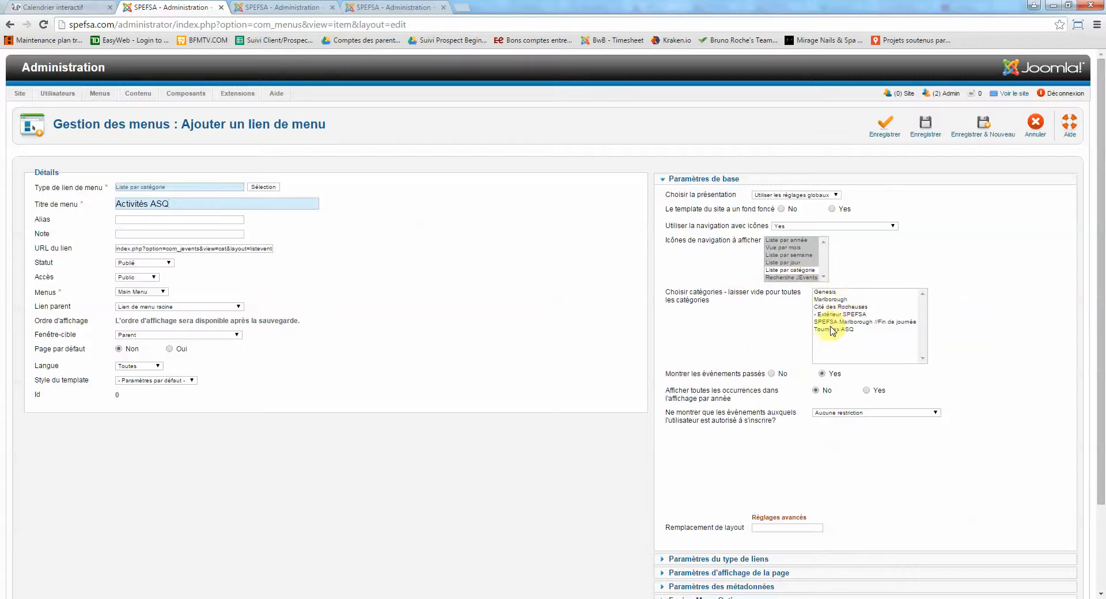
left_click(837, 329)
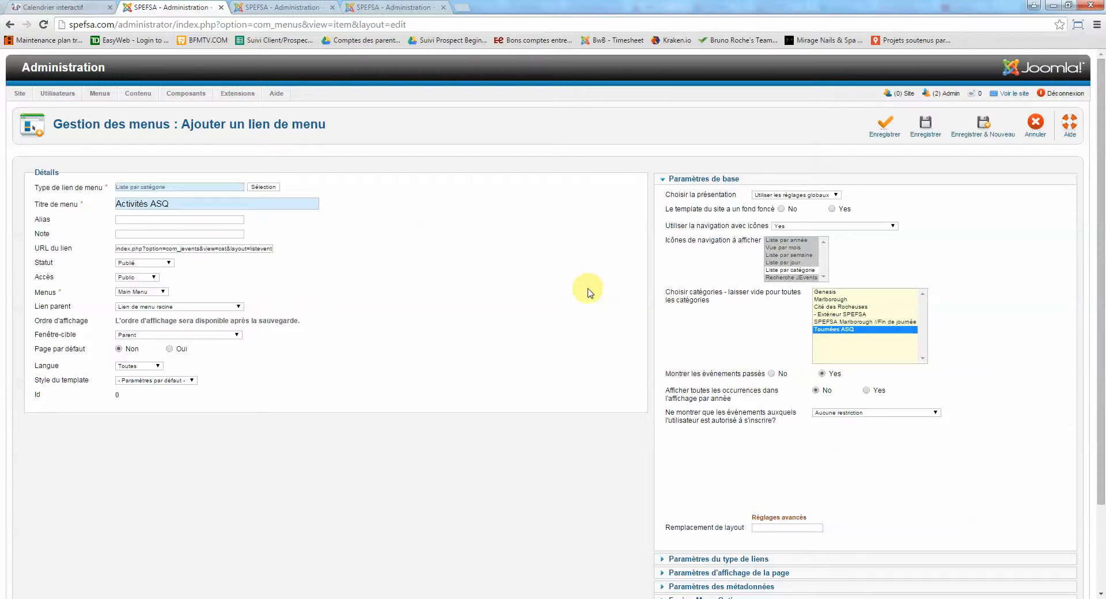
scroll(673, 291, "down", 2)
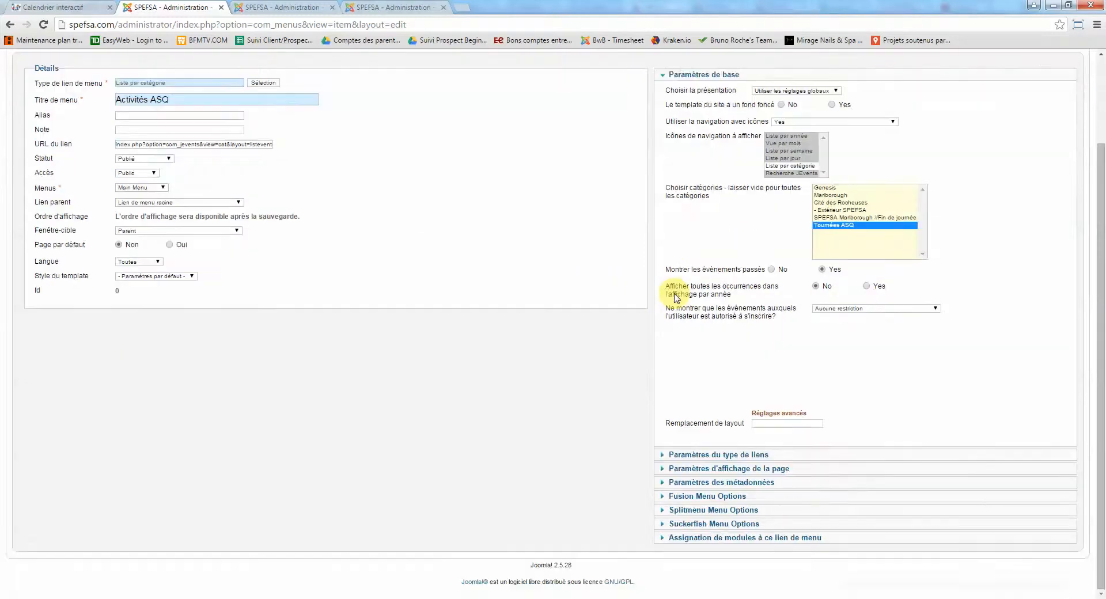
scroll(675, 296, "up", 2)
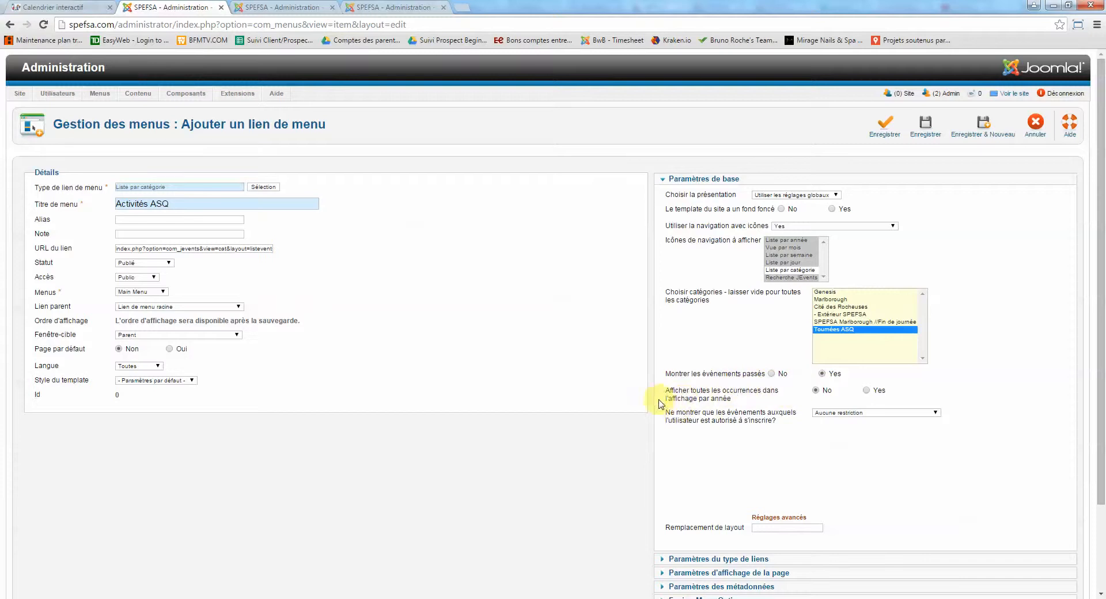
left_click(890, 126)
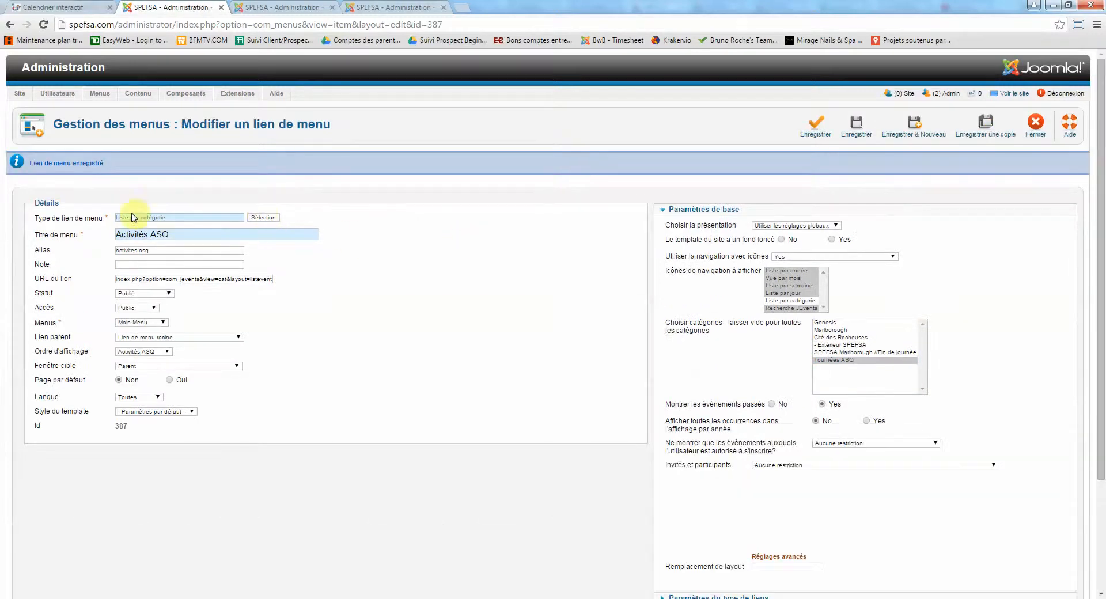
Set the Activités ASQ link's parent to Calendrier des activités and save the change
scroll(325, 226, "down", 3)
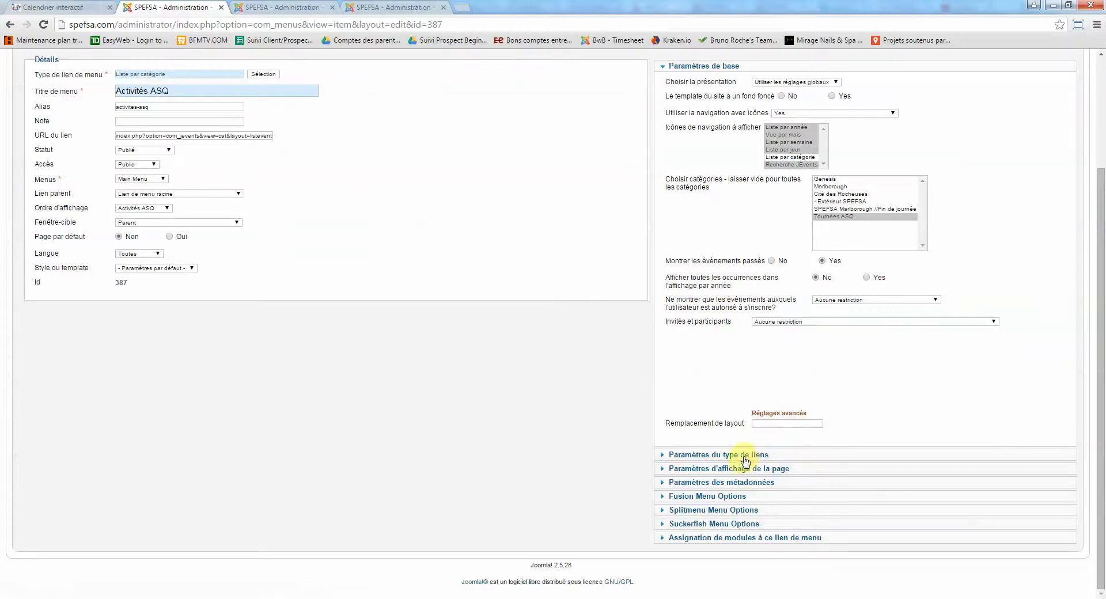
left_click(725, 456)
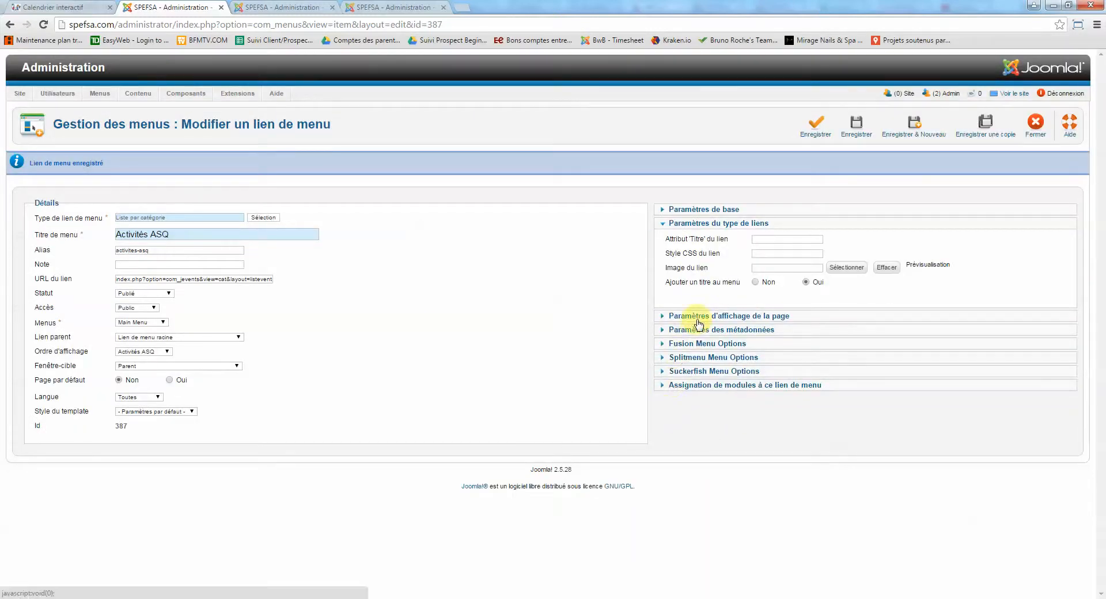
left_click(155, 339)
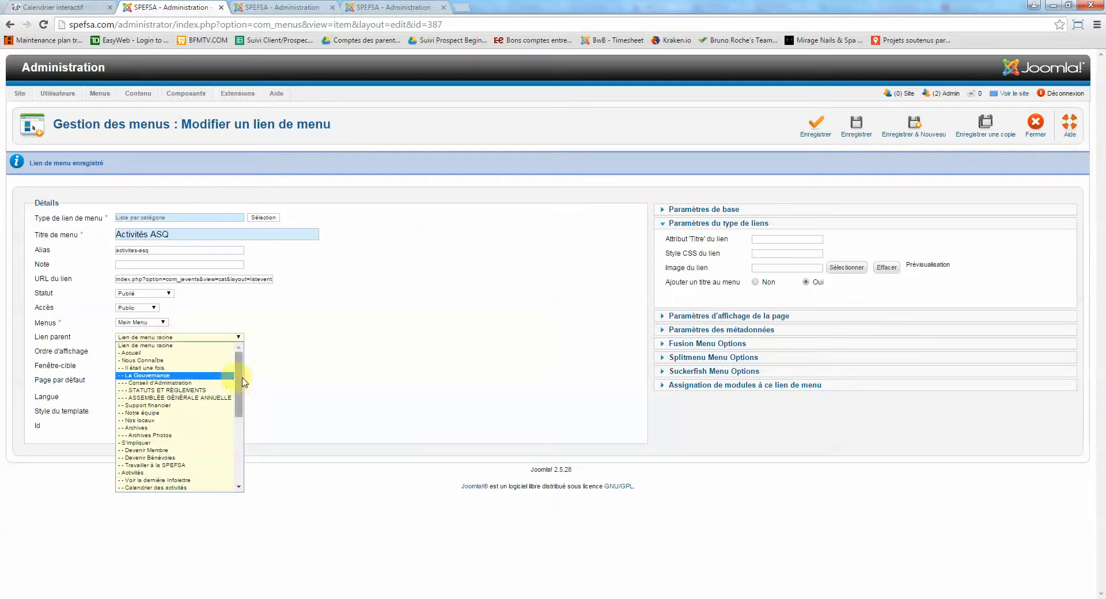
scroll(241, 379, "down", 1)
left_click_drag(240, 389, 241, 398)
left_click(178, 419)
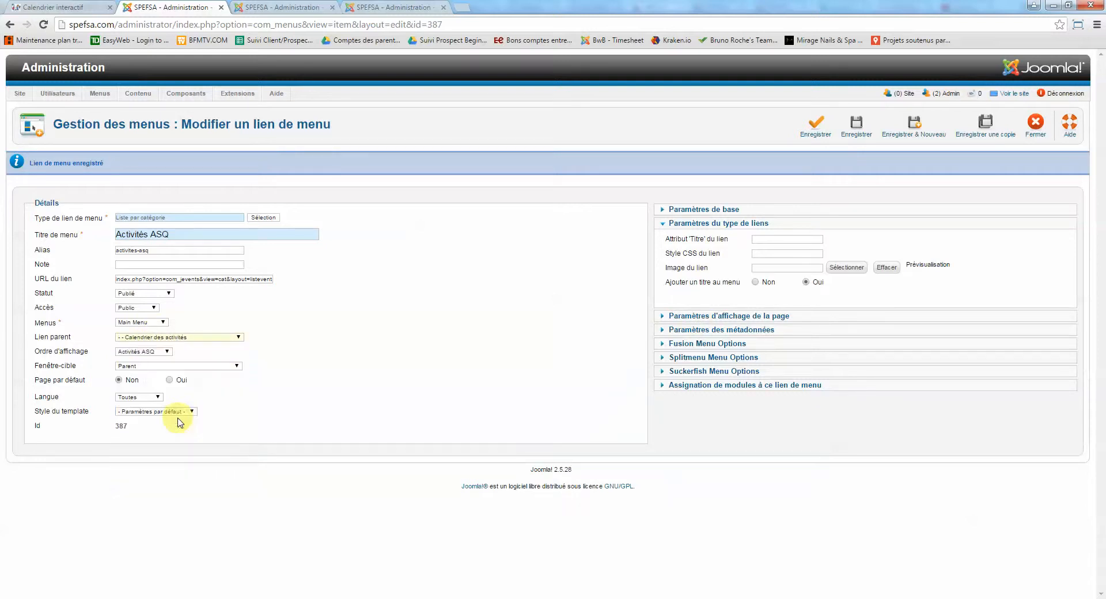
left_click(815, 125)
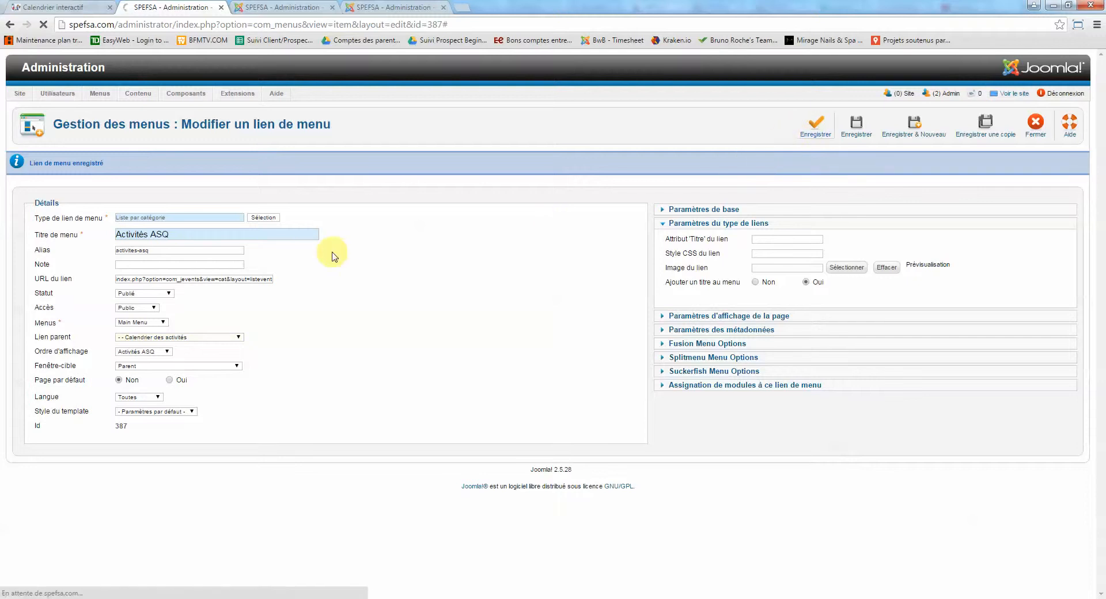
Reload the public SPEFSA site and open the activités asq page under Calendrier des activités
left_click(58, 7)
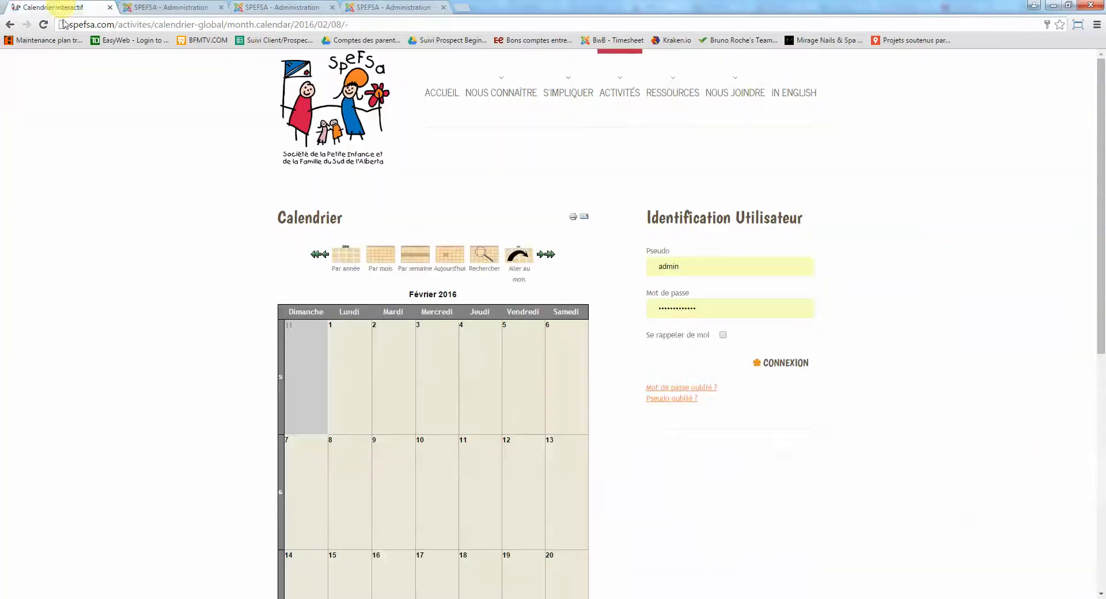
left_click(43, 24)
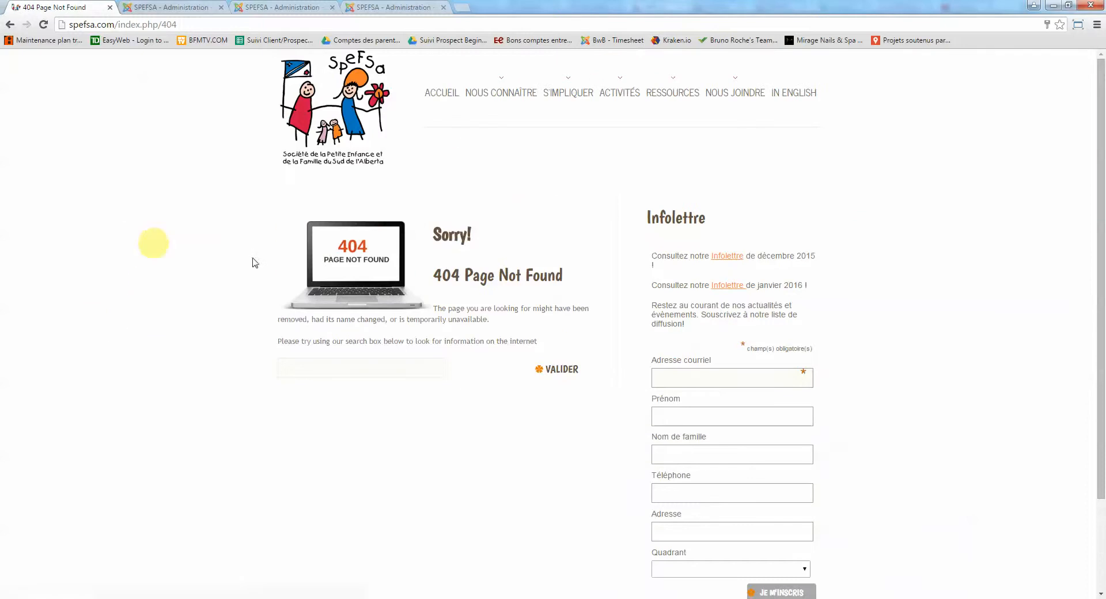
mouse_move(598, 108)
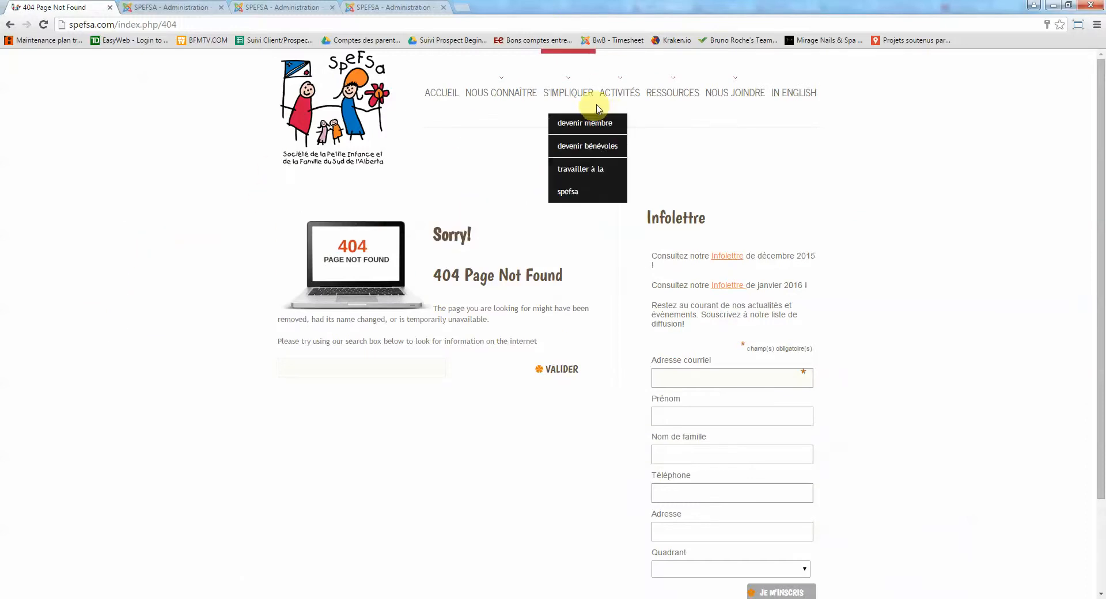
mouse_move(629, 192)
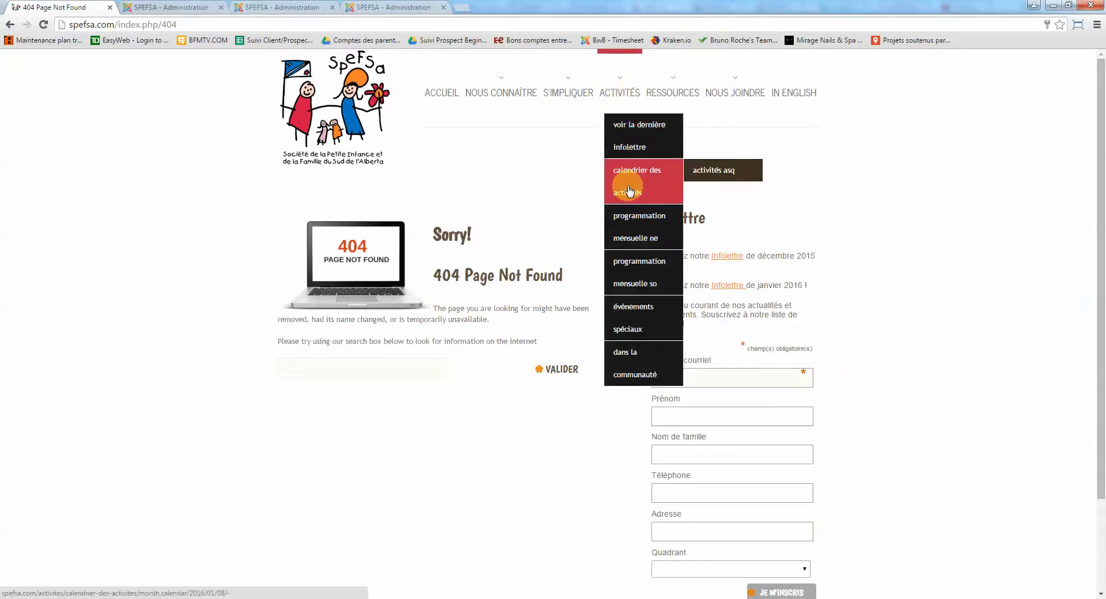
left_click(713, 176)
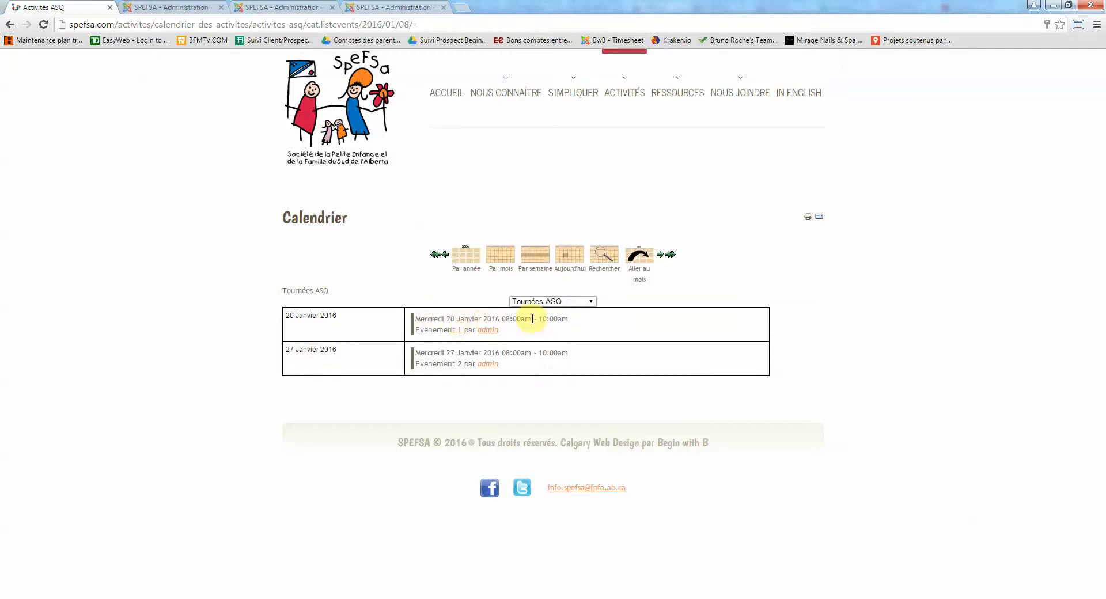
Examine the dates and times of the listed Tournées ASQ events and the page's category filter
left_click_drag(530, 318, 564, 352)
left_click(420, 350)
left_click(564, 351)
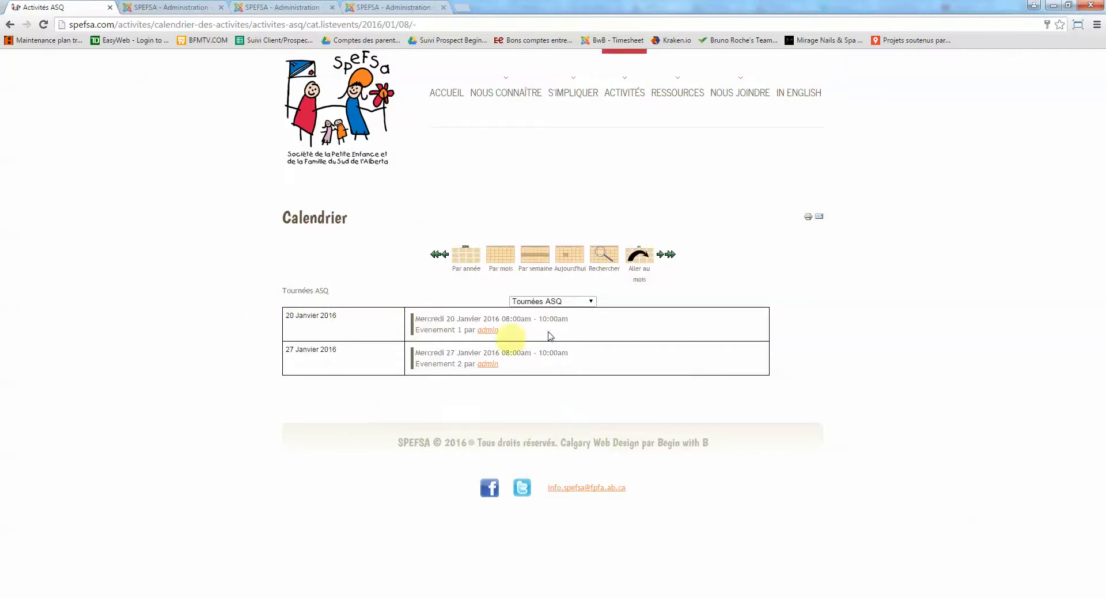
left_click(547, 302)
left_click(547, 303)
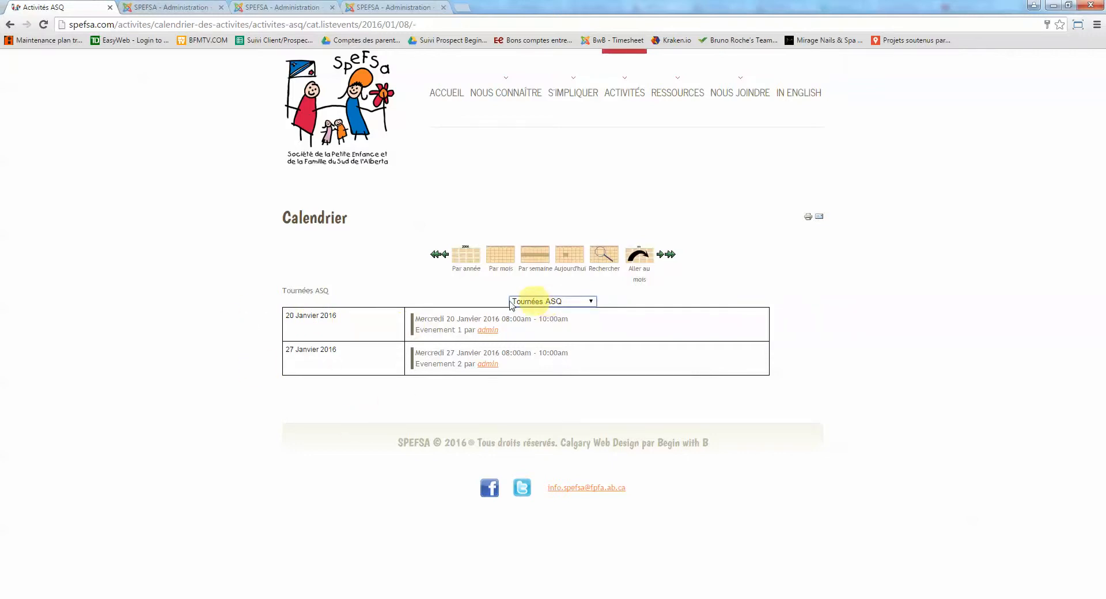
Review the JEvents dashboard and the Activités ASQ link's category setting in the administration, and return to the public events page
left_click(199, 6)
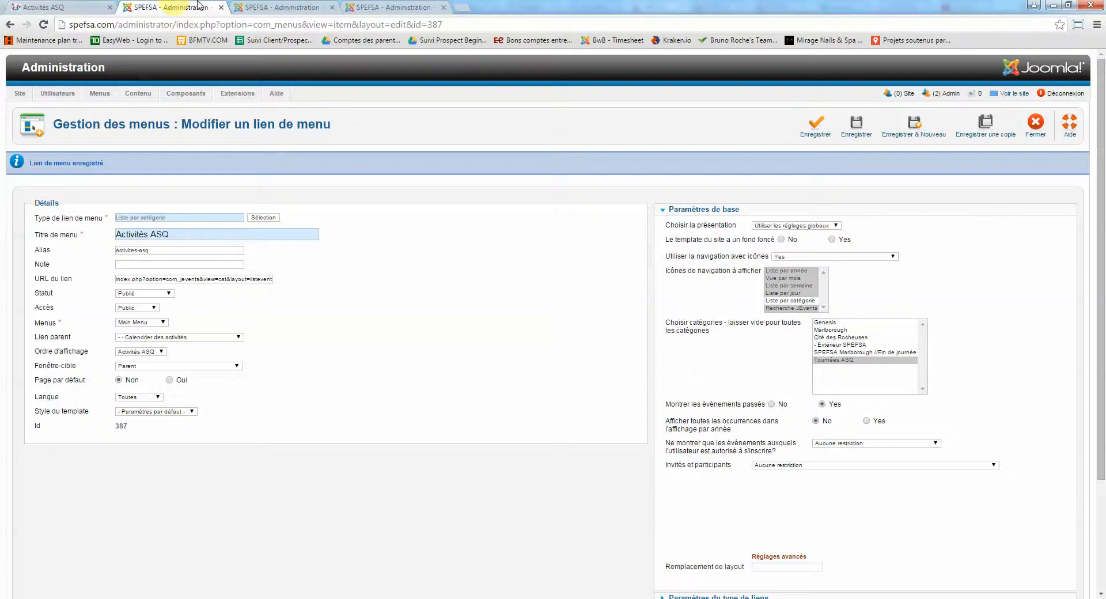
left_click(274, 7)
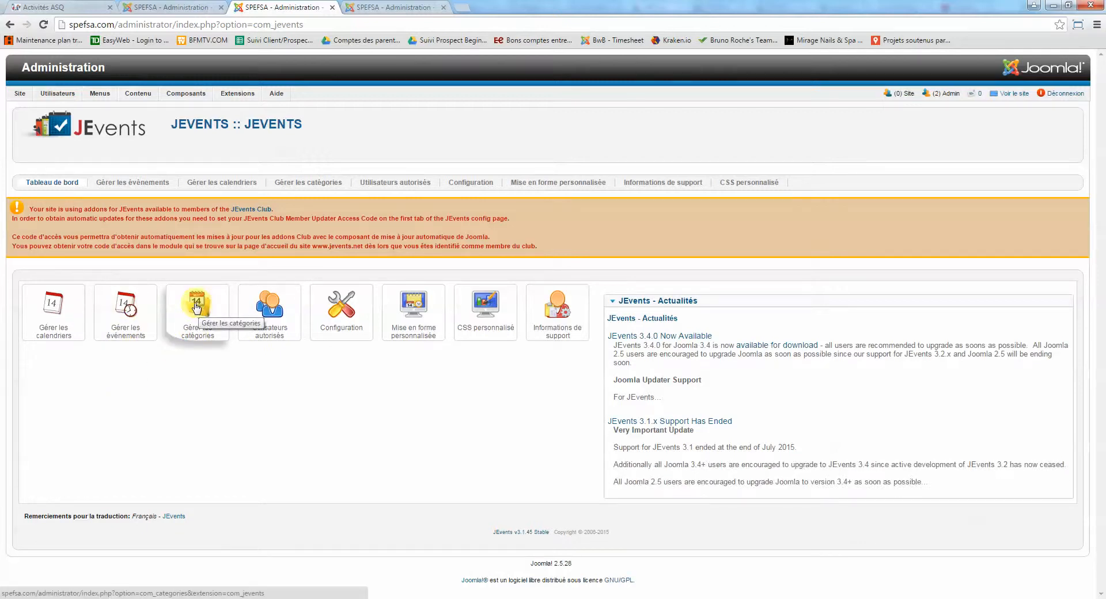
left_click(170, 7)
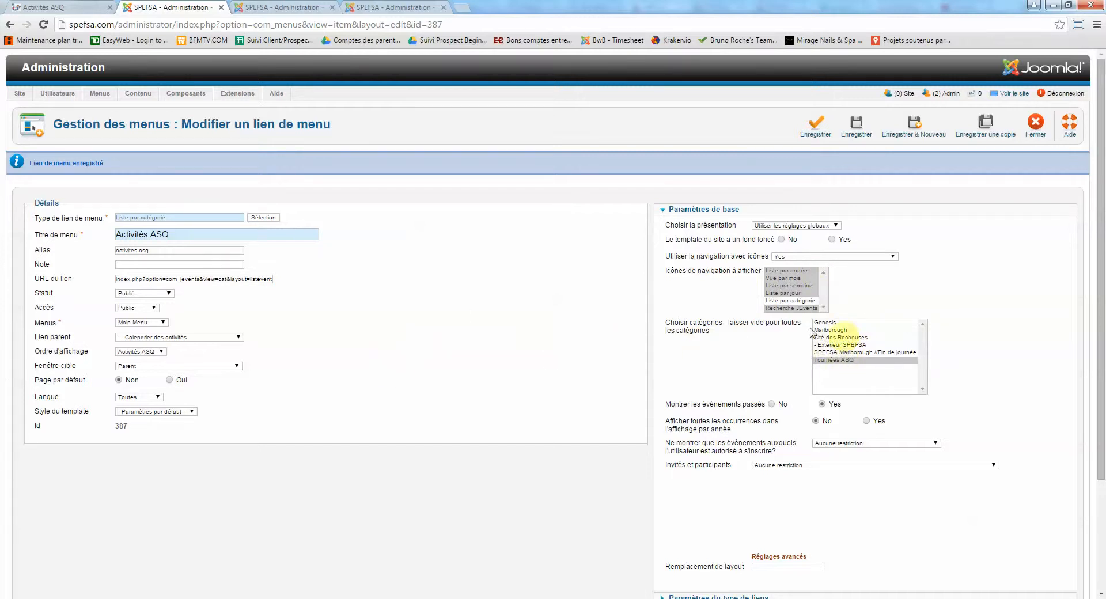
left_click(70, 12)
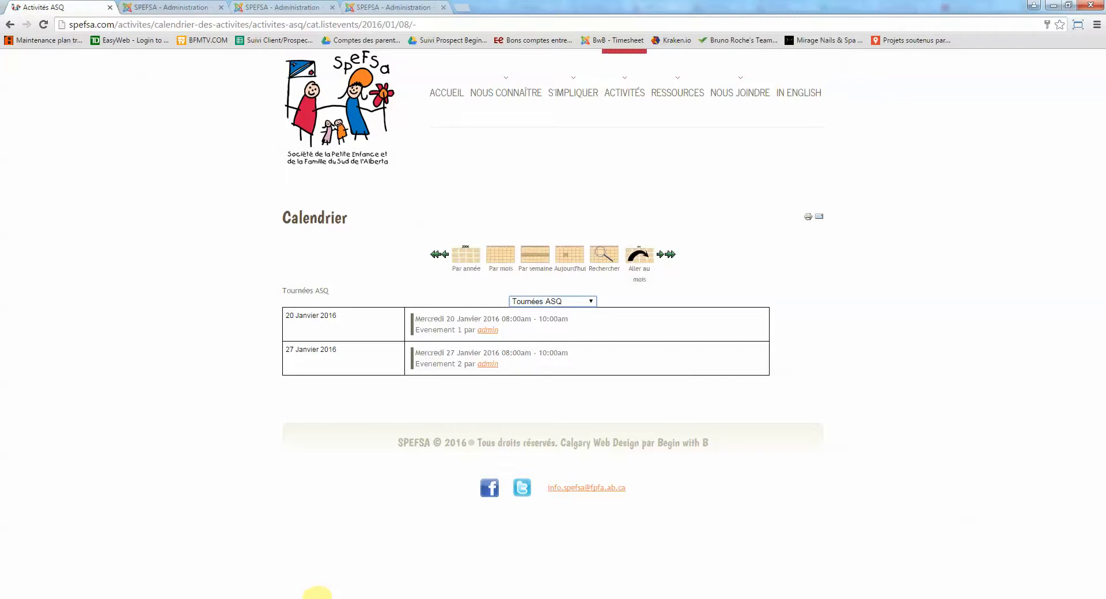
Switch to the Word document of tutorial videos and select the "Inscription de participants a des évènements" title with its YouTube link
mouse_move(317, 594)
left_click(360, 565)
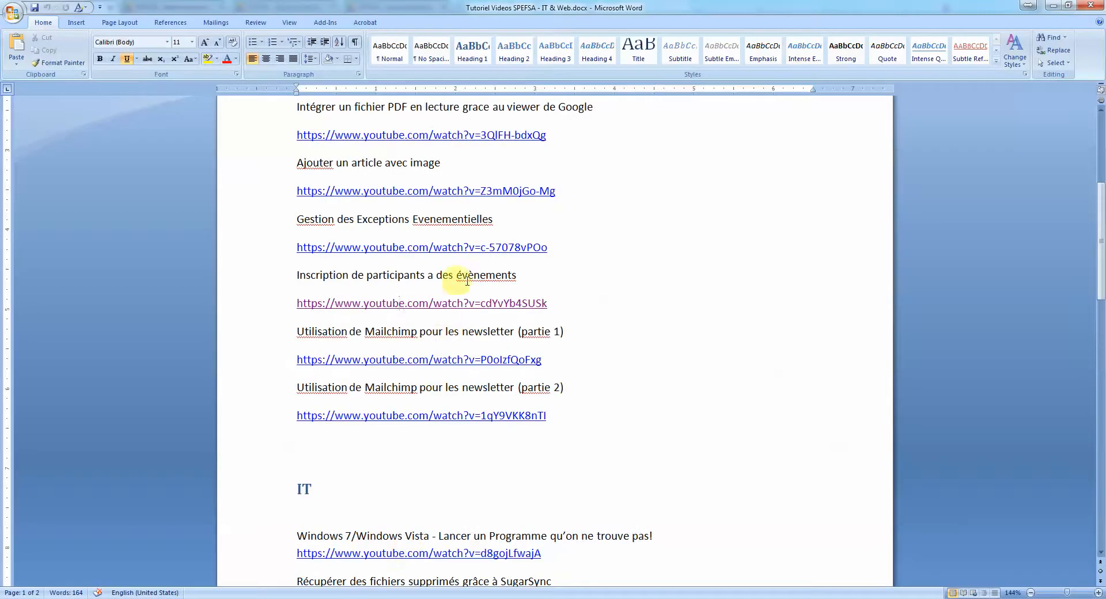
left_click(275, 279)
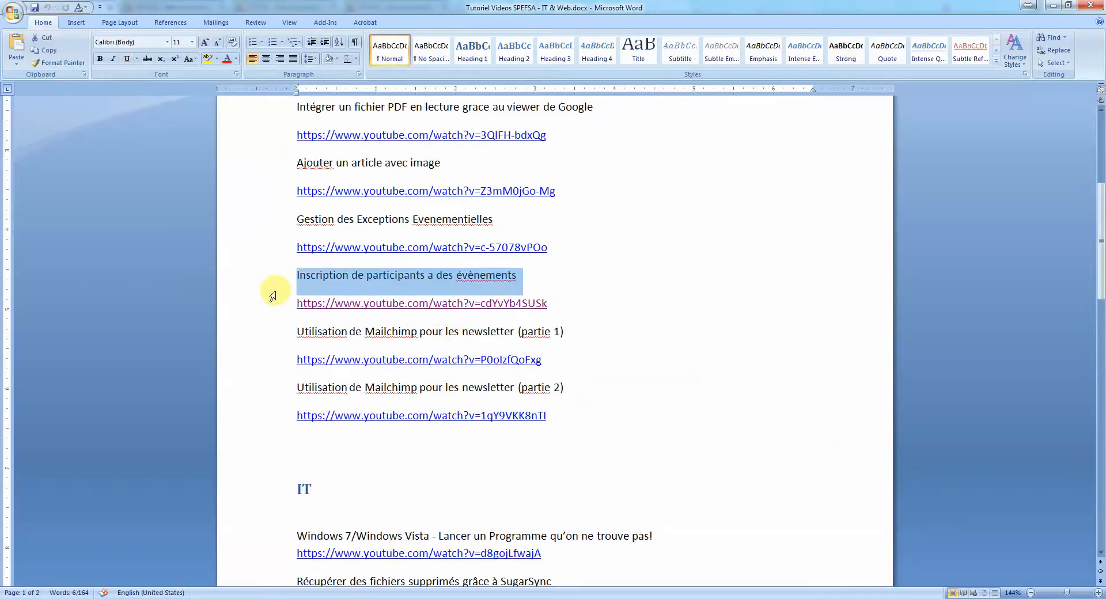
left_click_drag(273, 296, 276, 301)
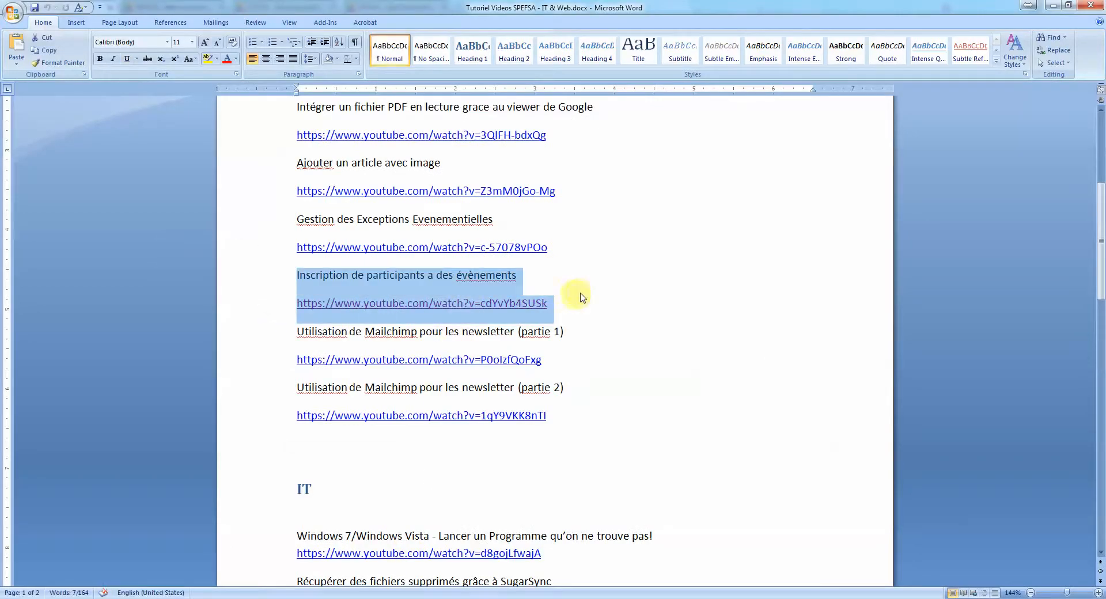